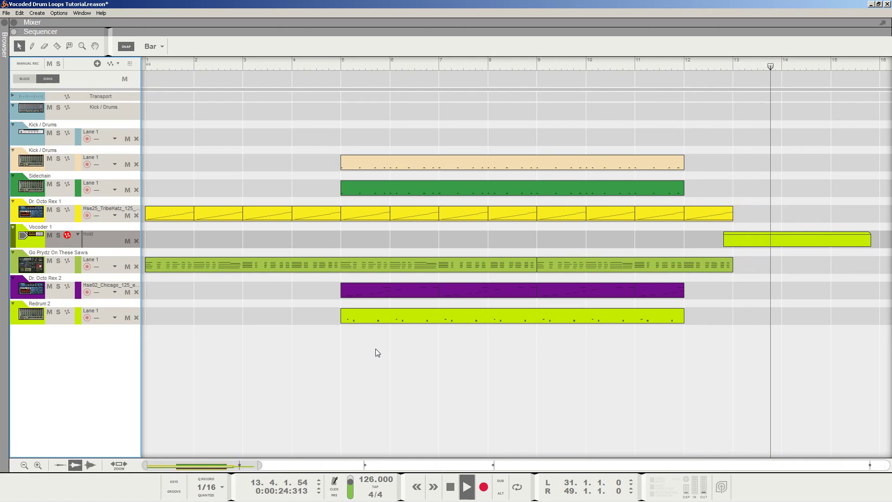
Stop the example song and bring up Document 2 with its Combinator 1 track.
key("space")
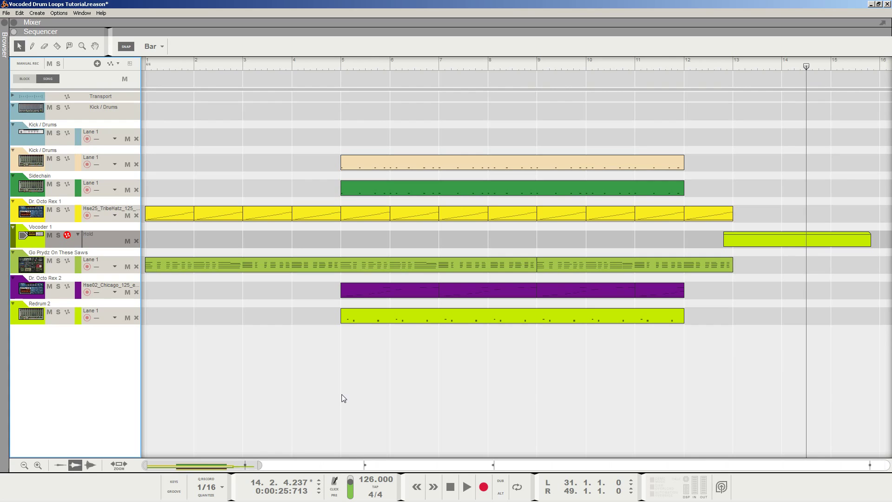
left_click(93, 497)
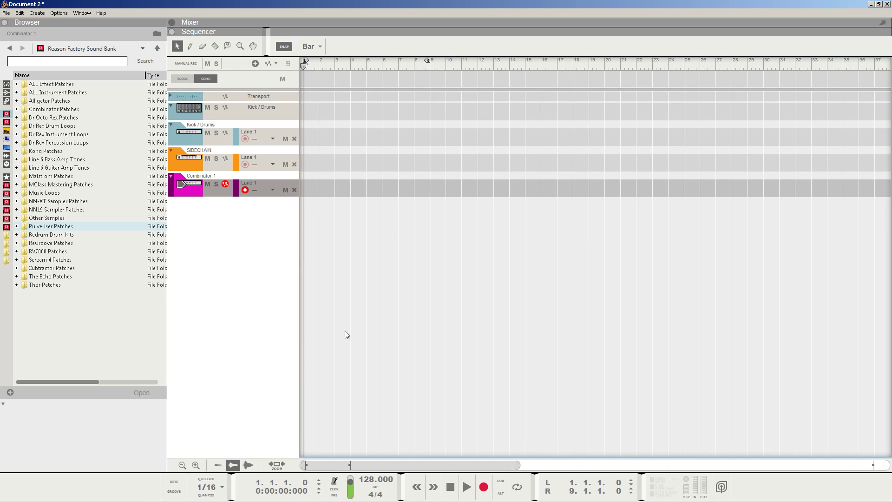
In the rack, add a Dr. Octo Rex Loop Player inside Combinator 1 from the Instruments menu.
left_click(91, 494)
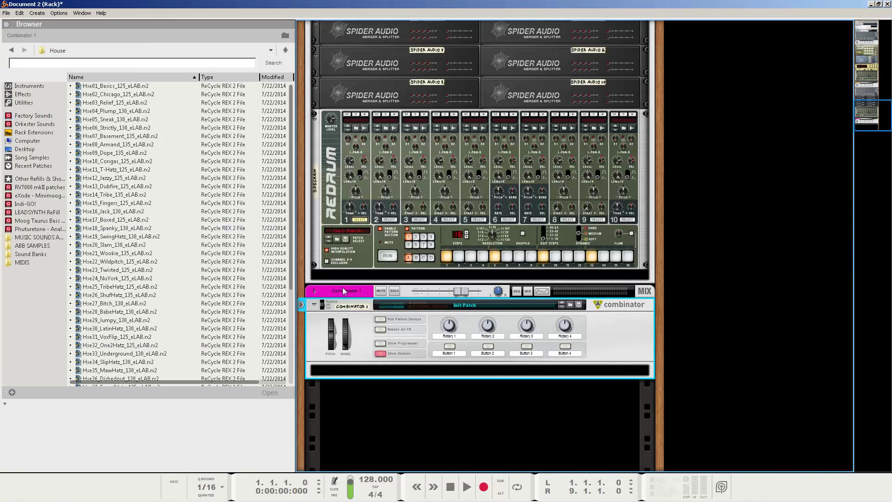
right_click(391, 393)
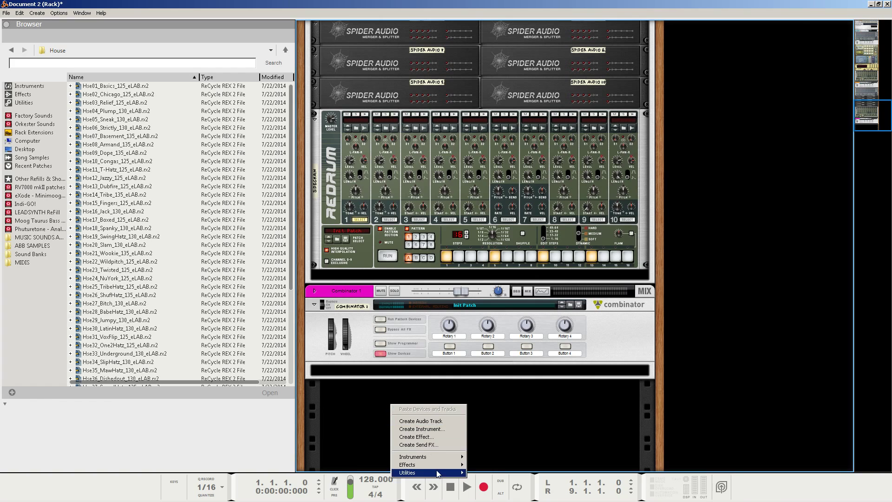
mouse_move(438, 473)
left_click(539, 394)
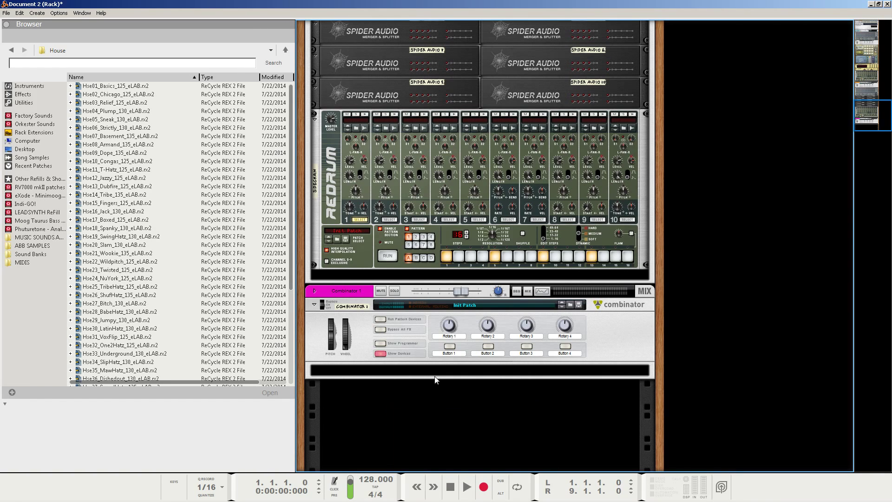
right_click(408, 373)
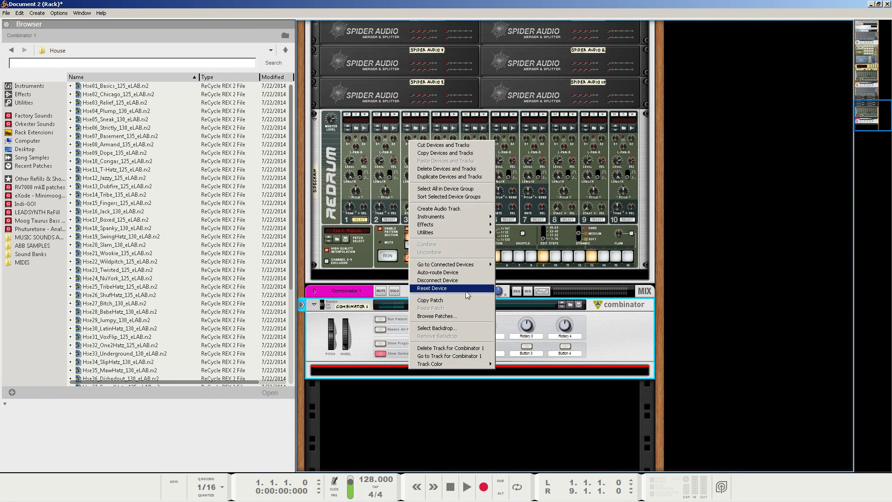
mouse_move(488, 218)
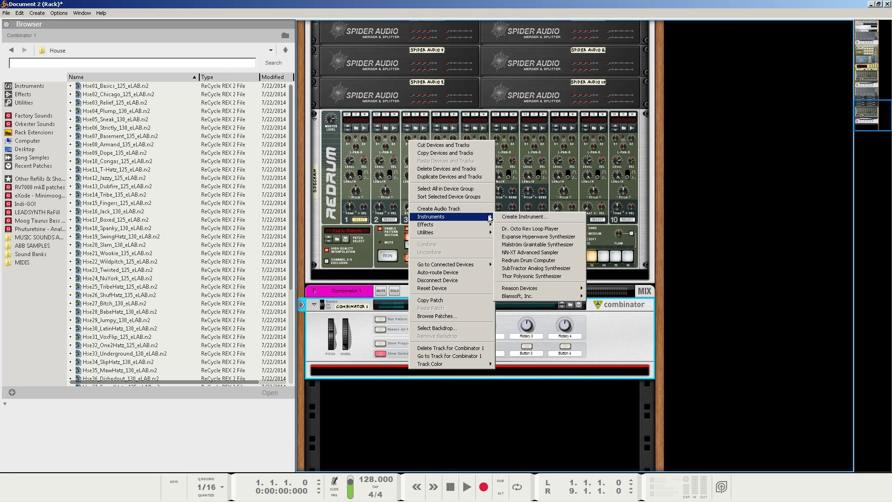
left_click(513, 230)
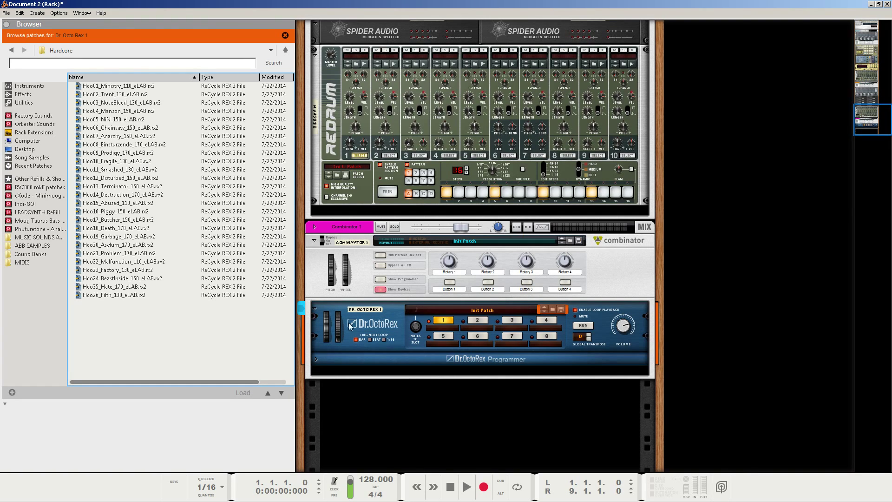
Expand the Dr. OctoRex programmer, reset it to the Init Patch, and disable Enable Loop Playback.
left_click(316, 360)
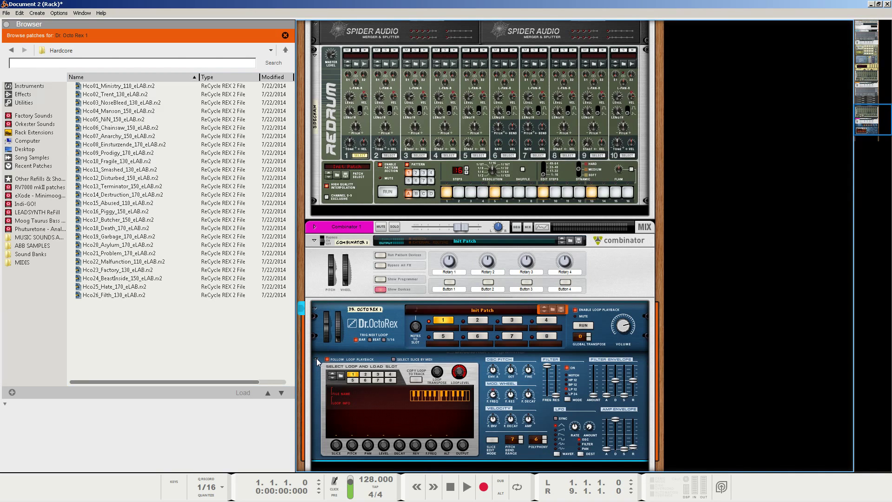
right_click(392, 347)
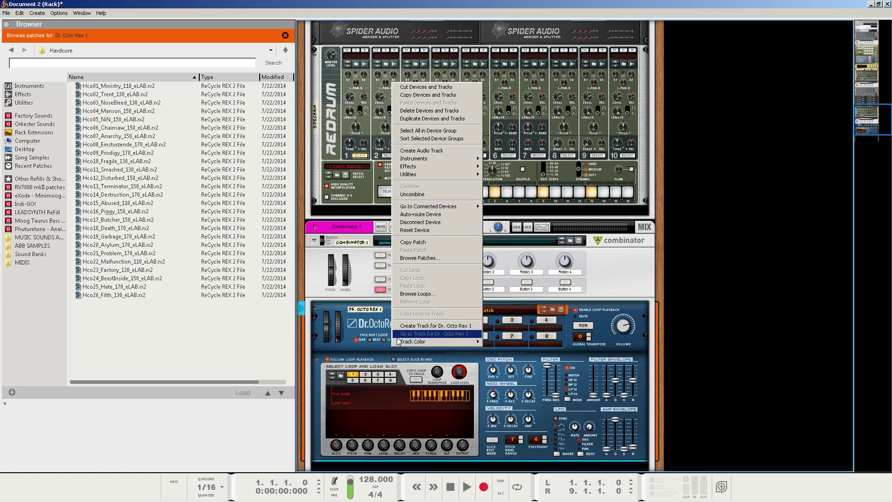
left_click(435, 231)
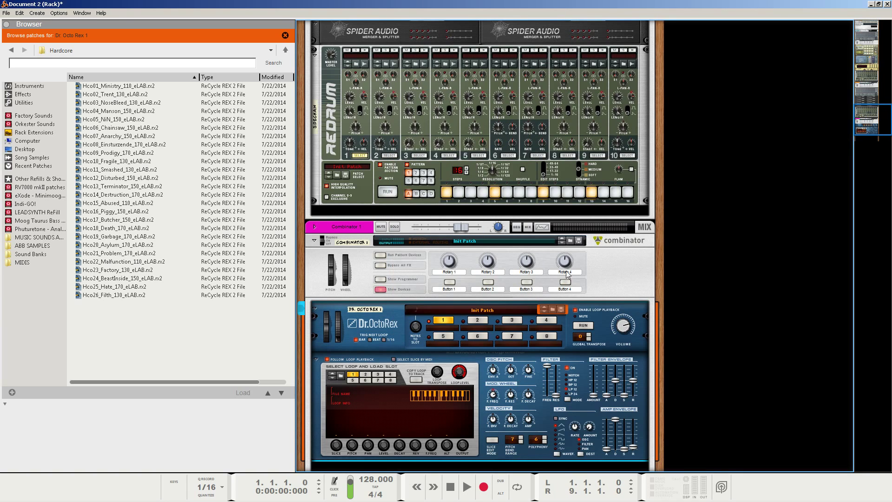
left_click(575, 311)
Load Hse25_TribeHatz_125_eLAB.rx2 into Dr. OctoRex loop slot 1.
right_click(441, 331)
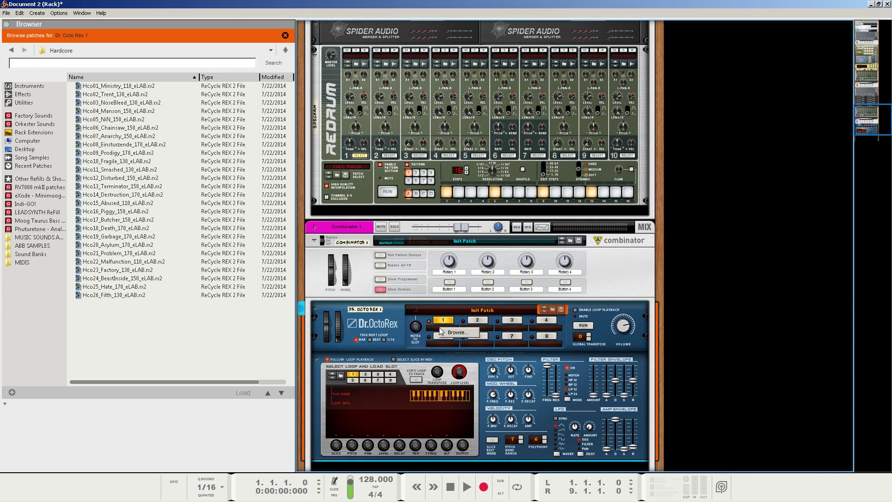
left_click(451, 333)
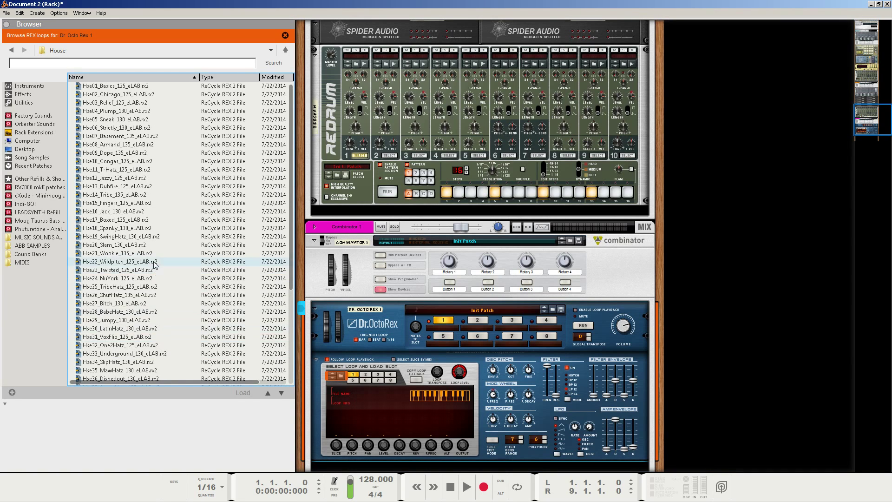
left_click(126, 289)
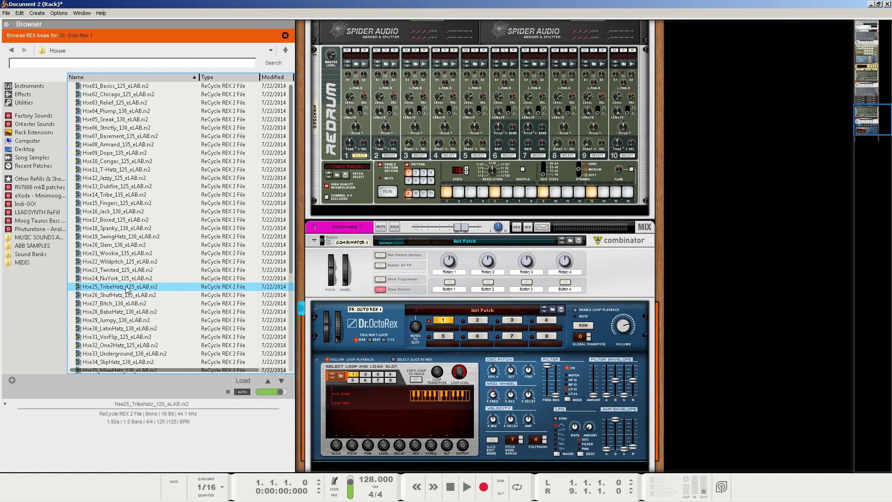
left_click(242, 380)
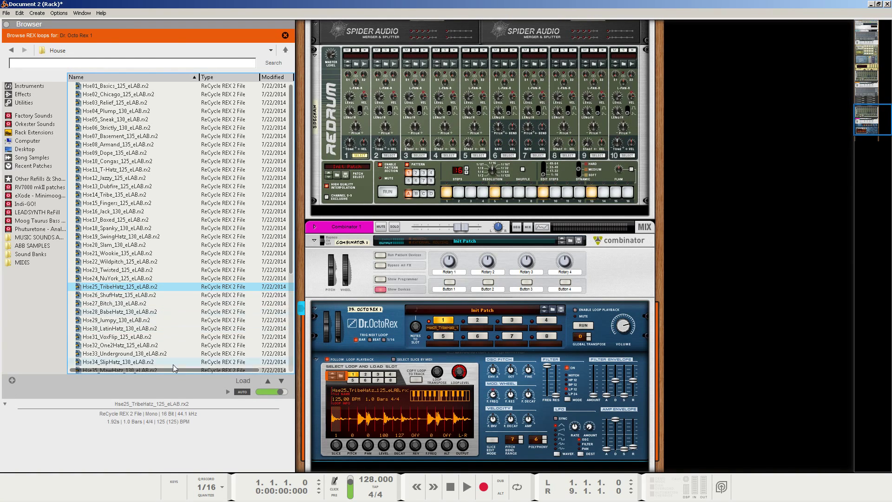
Browse from the sound bank root into Dr Rex Drum Loops > House to list its REX loops.
left_click(286, 51)
left_click(286, 51)
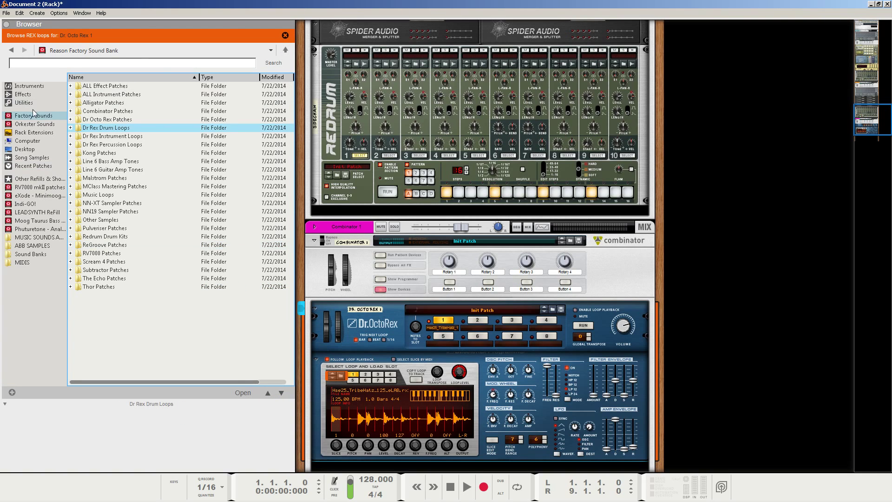
double_click(105, 129)
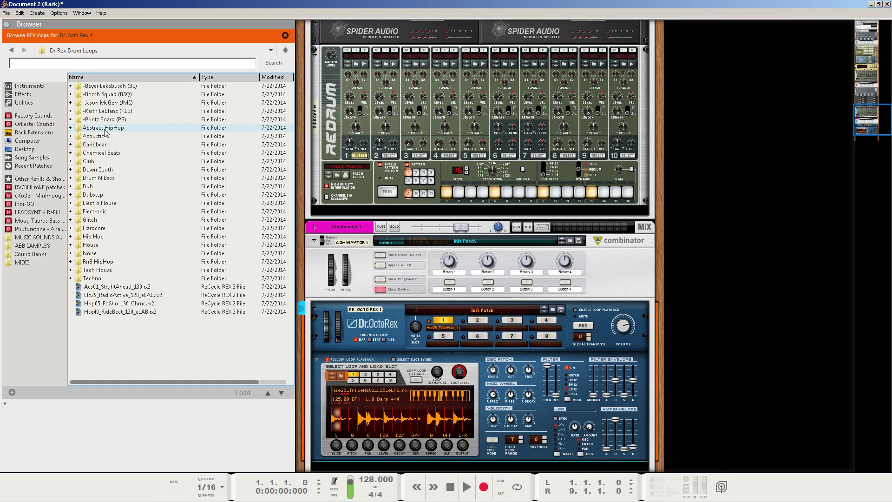
left_click(100, 245)
double_click(99, 245)
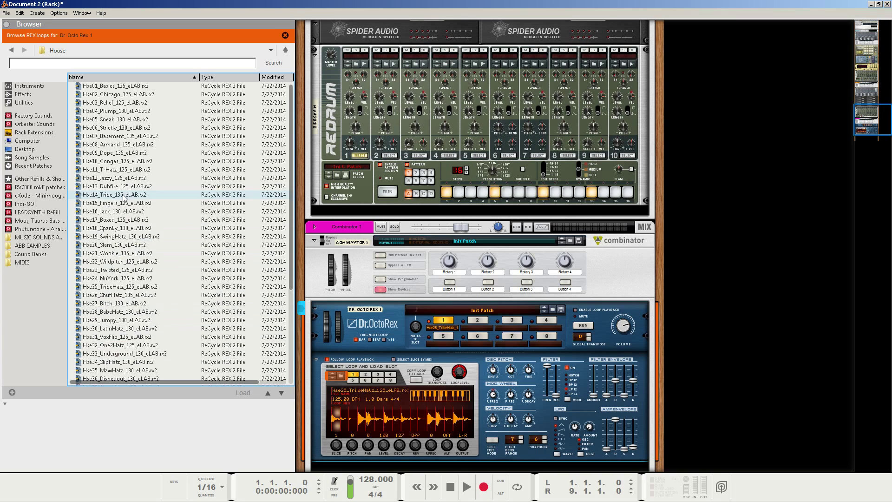
scroll(130, 312, "down", 2)
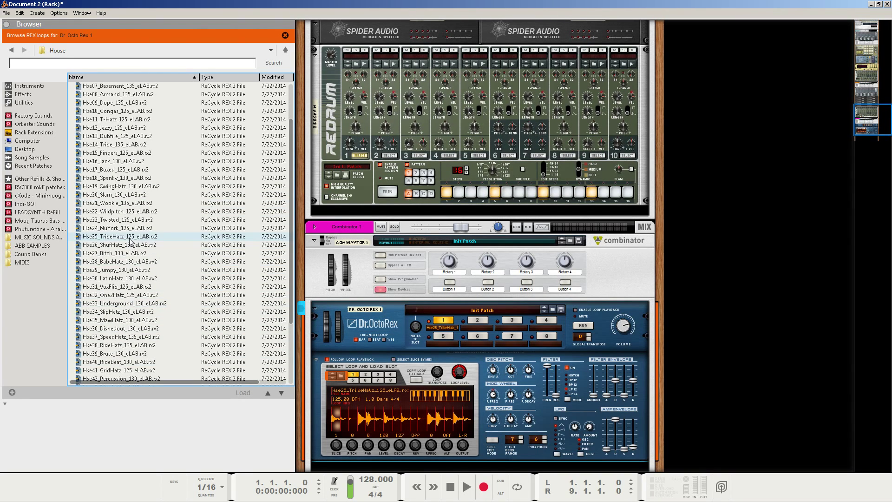
scroll(134, 267, "down", 4)
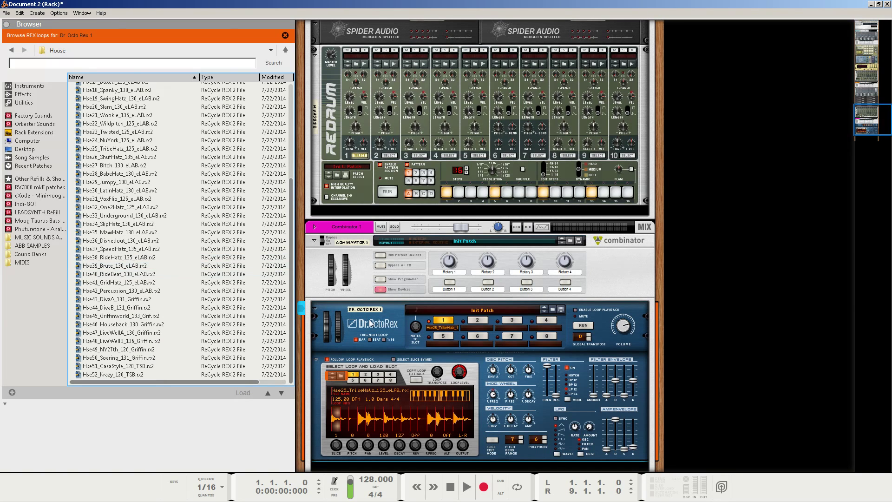
Add a BV512 Digital Vocoder to Combinator 1 below Dr. OctoRex, then flip the rack to its rear.
left_click(382, 320)
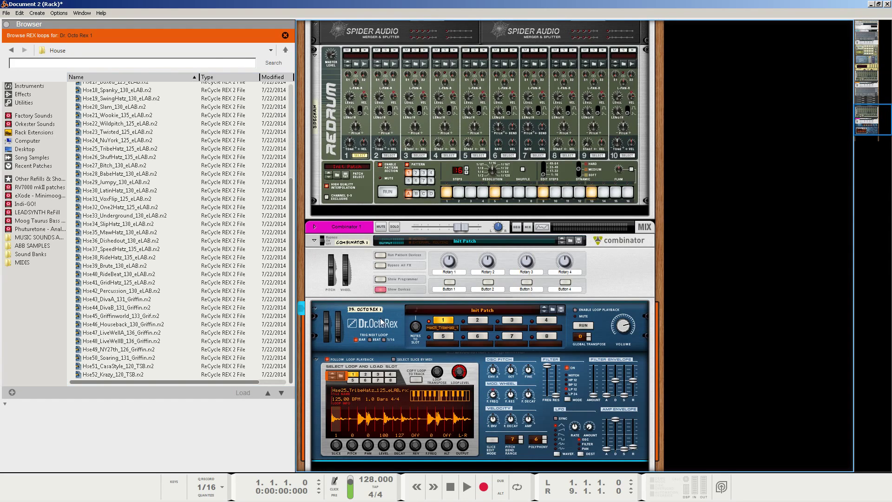
scroll(380, 323, "down", 3)
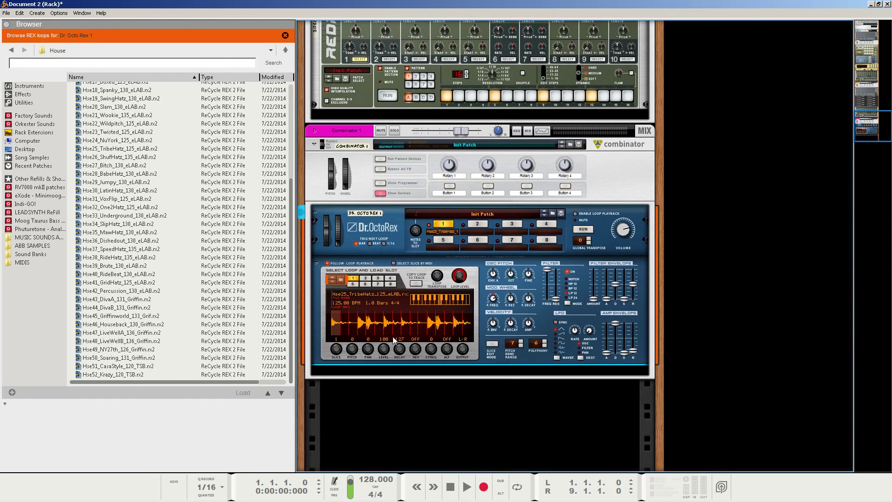
right_click(394, 374)
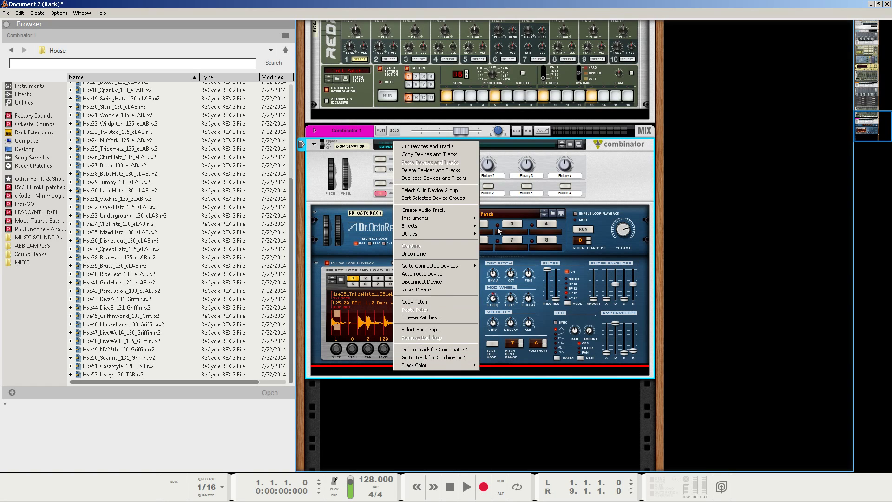
mouse_move(459, 226)
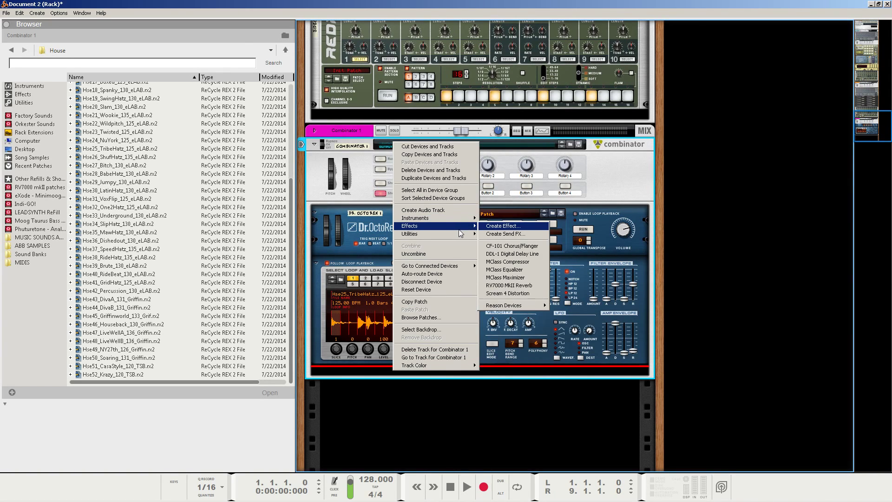
mouse_move(505, 308)
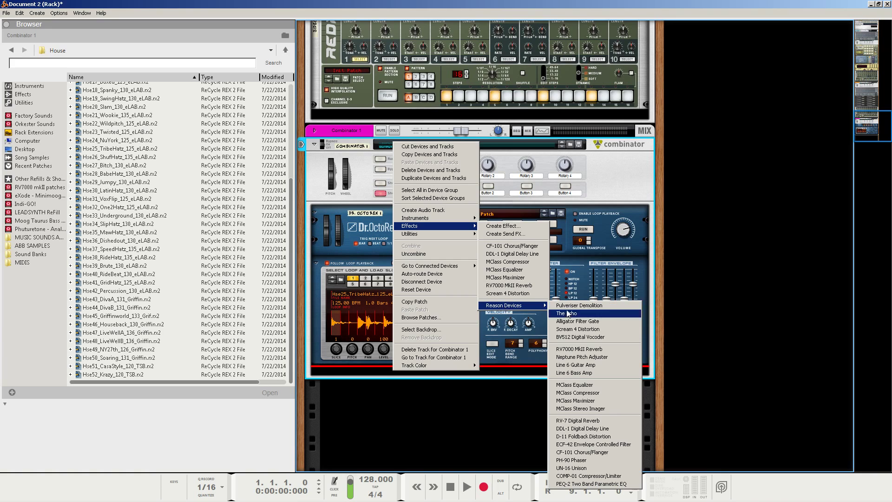
left_click(564, 340)
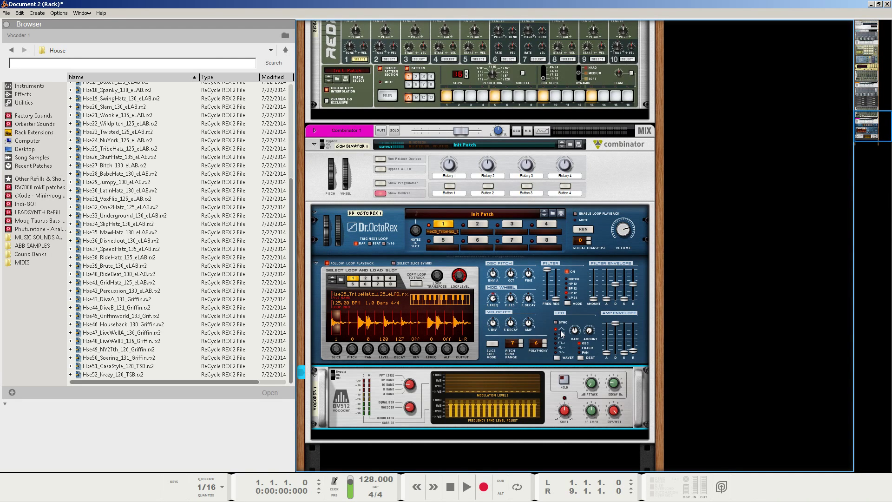
key("Tab")
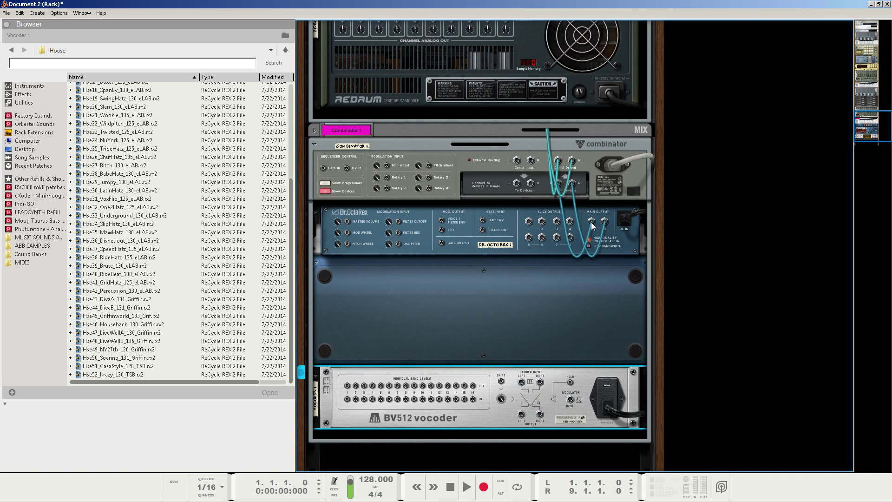
Cable Dr. OctoRex's main output into the BV512 modulator input and the vocoder's outputs into Combinator 1.
left_click_drag(591, 223, 431, 303)
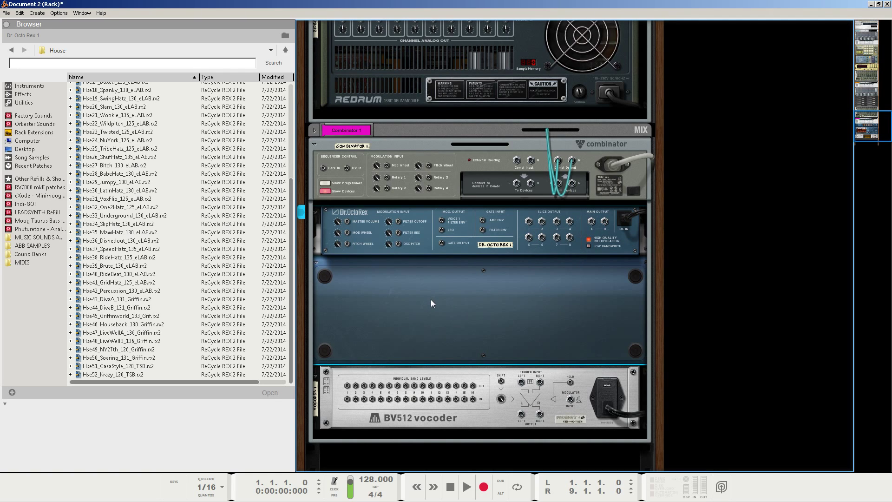
left_click(367, 418)
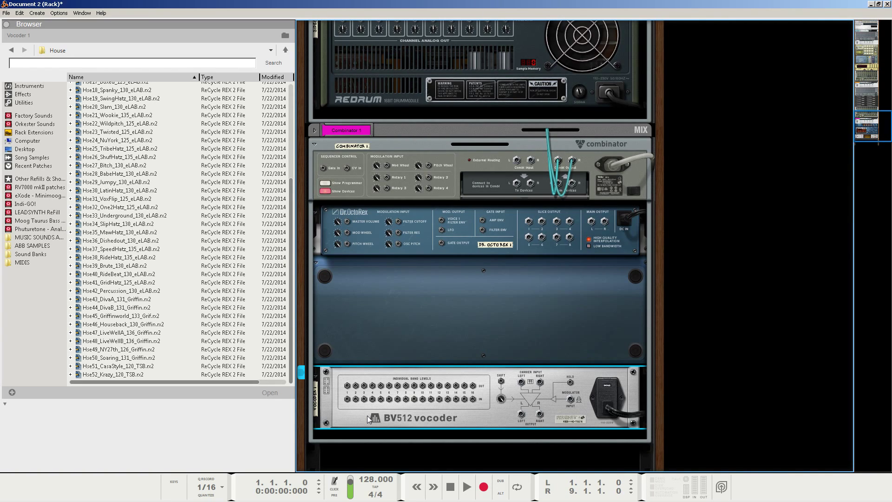
left_click(380, 314)
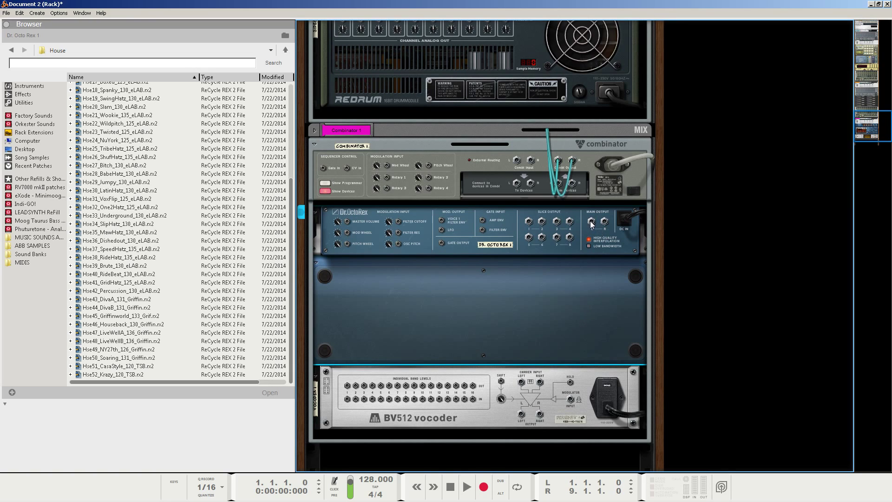
left_click_drag(591, 224, 572, 403)
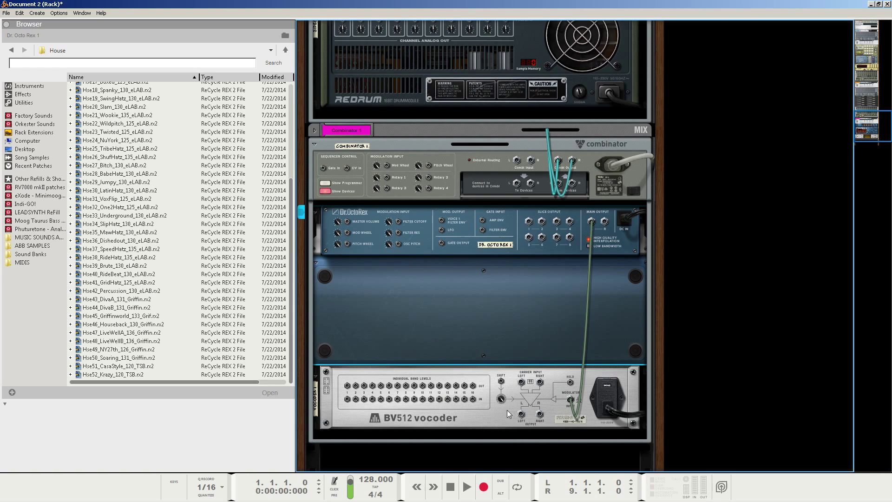
left_click(494, 418)
left_click_drag(522, 419, 517, 165)
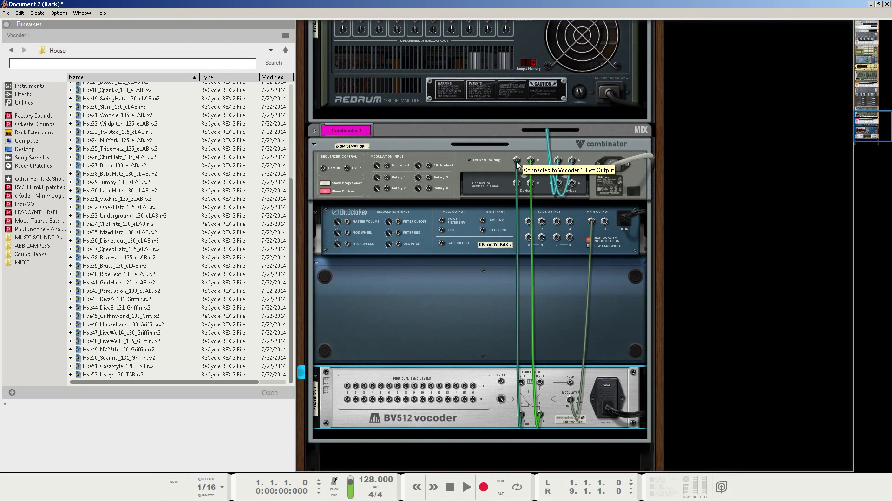
Flip the rack to the front, enable Dr. OctoRex loop playback, and run the loop twice before stopping.
left_click(410, 435)
key("Tab")
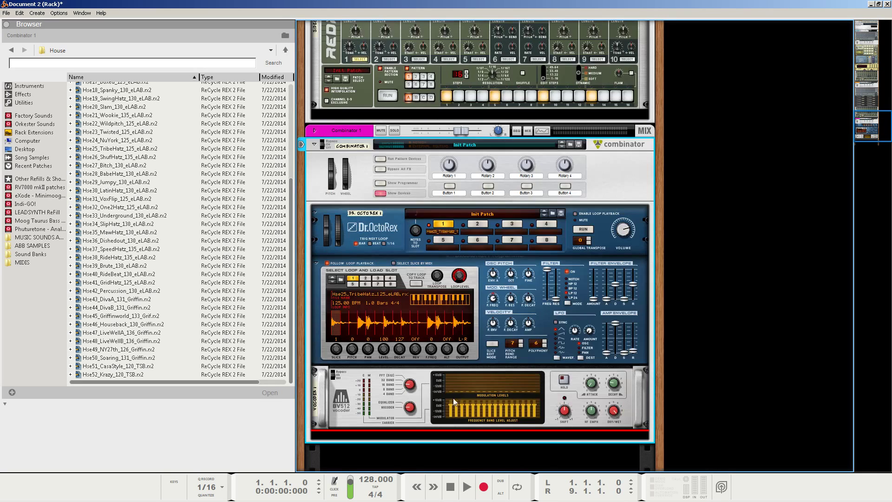
left_click(576, 215)
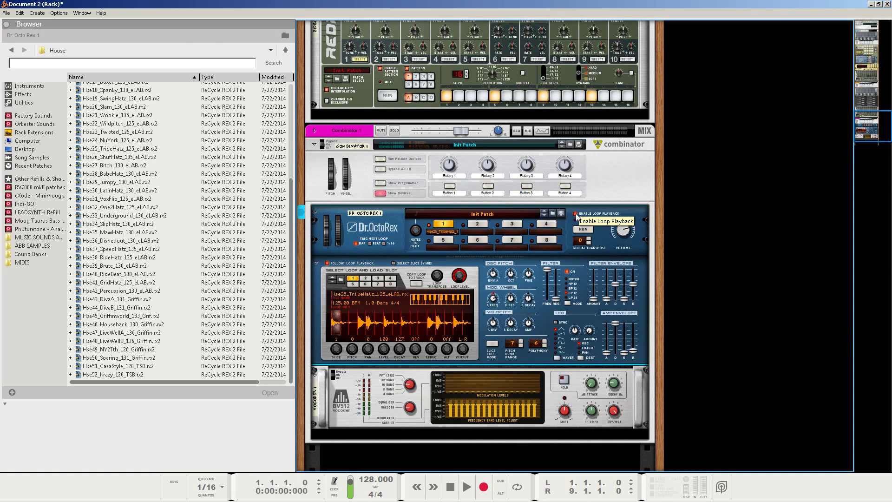
left_click(581, 230)
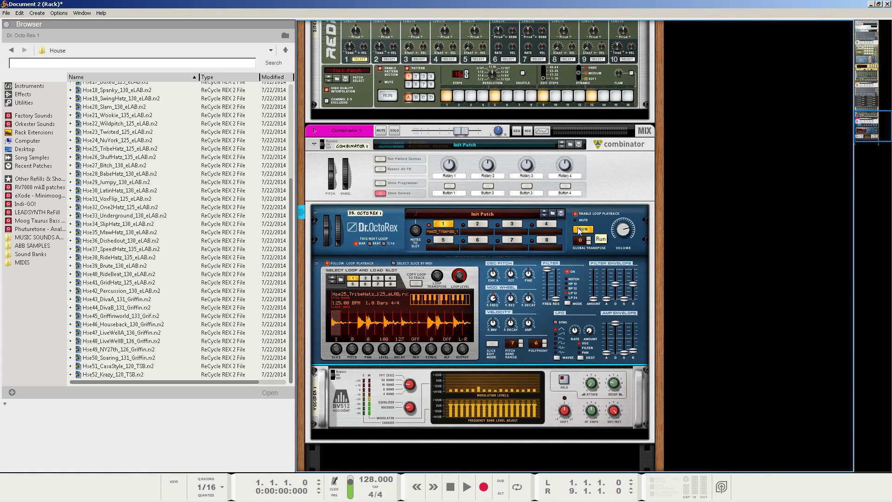
left_click(581, 229)
left_click(581, 230)
left_click(582, 228)
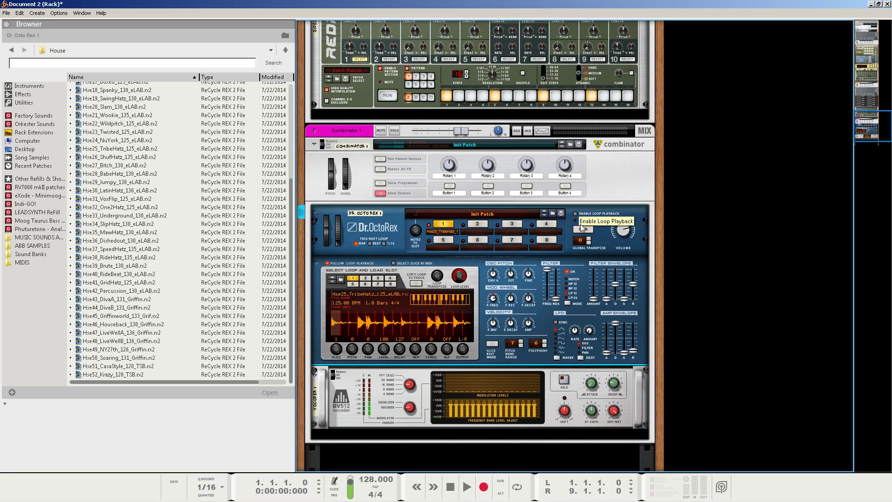
Add a Thor Polysonic Synthesizer to the Combinator, expand its programmer, and reset the device.
key("Tab")
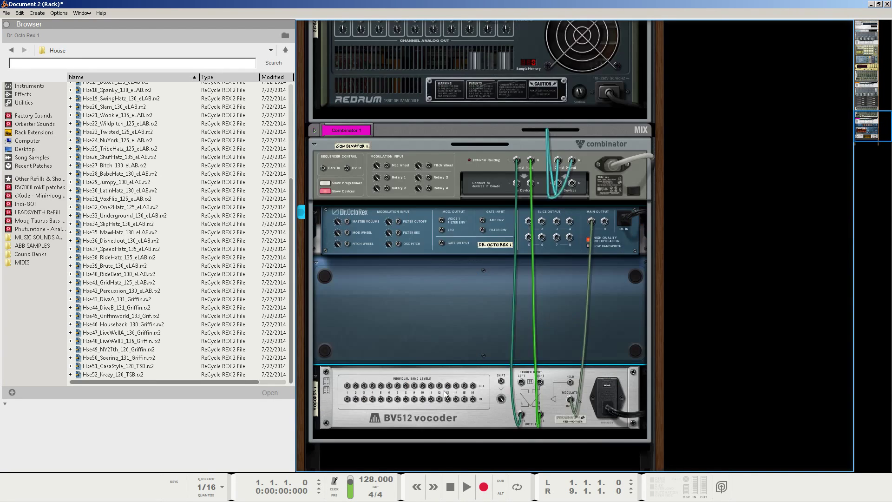
key("Tab")
left_click(420, 436)
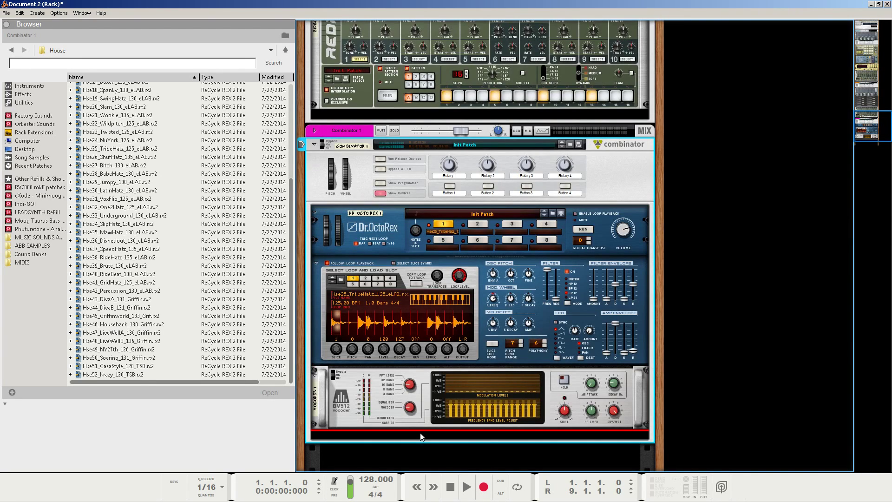
right_click(421, 437)
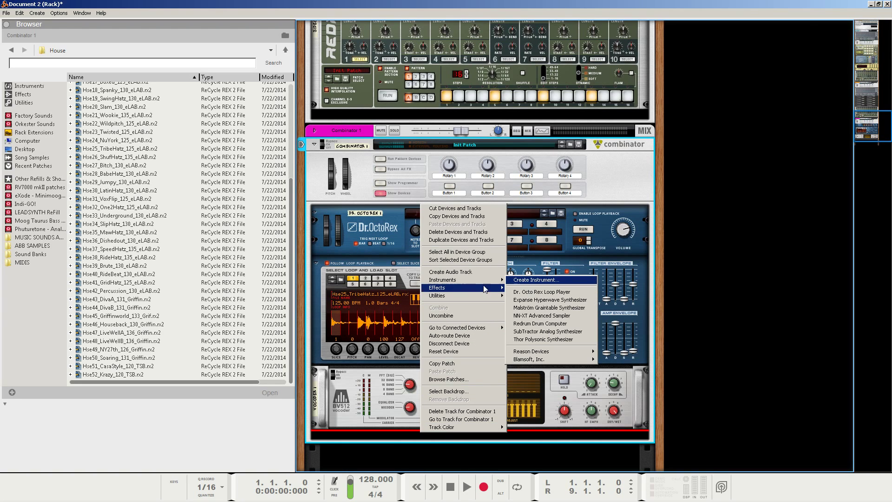
left_click(527, 342)
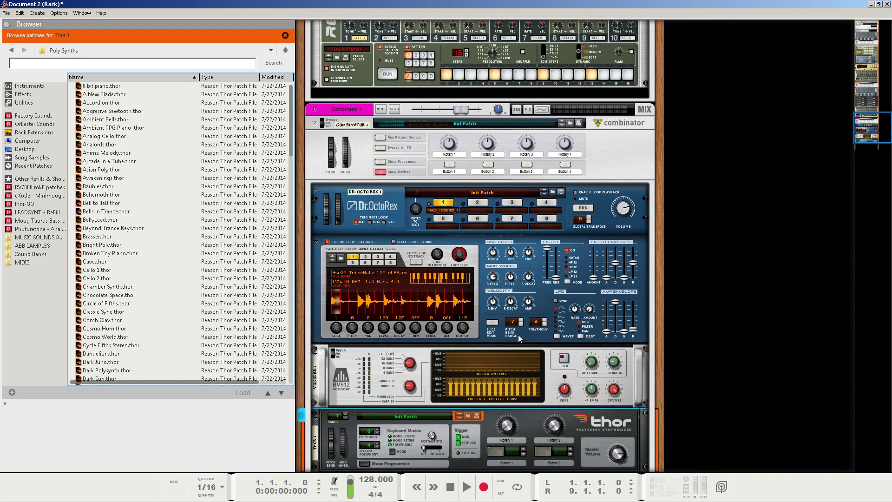
scroll(418, 344, "down", 4)
left_click(365, 357)
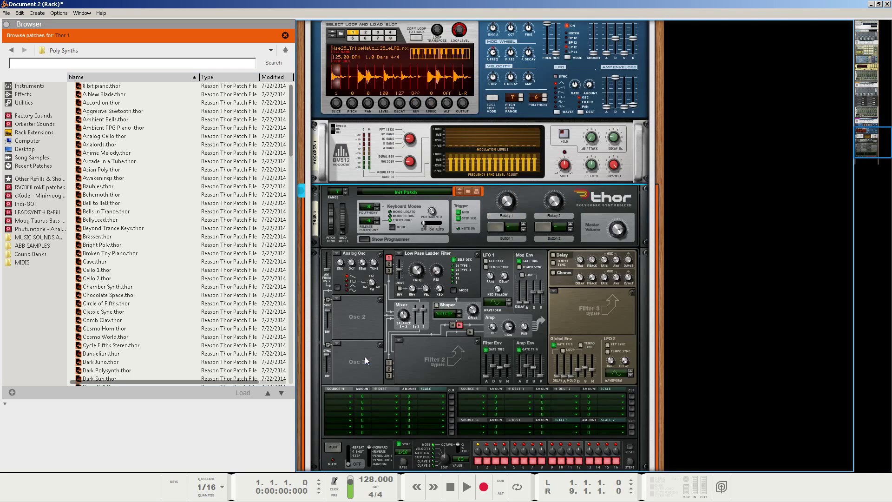
right_click(358, 317)
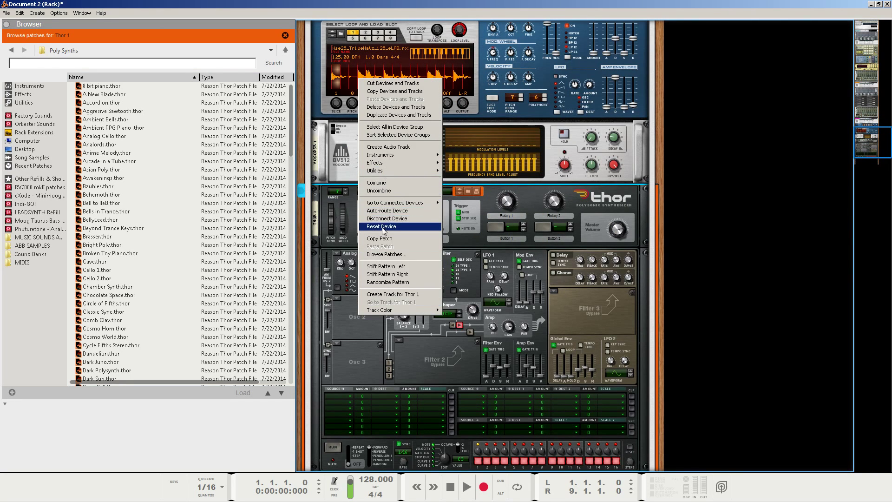
left_click(370, 272)
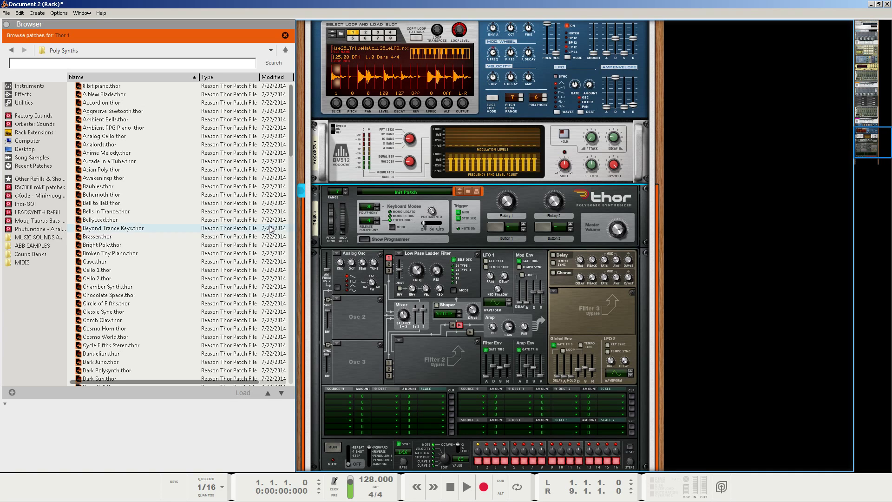
Load the Go Prydz On These Saws patch from the Poly Synths folder into Thor.
left_click(285, 50)
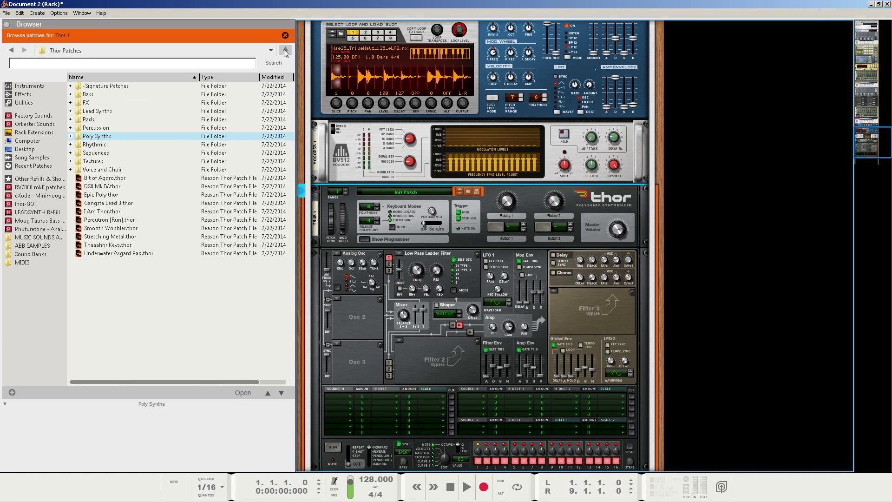
double_click(107, 135)
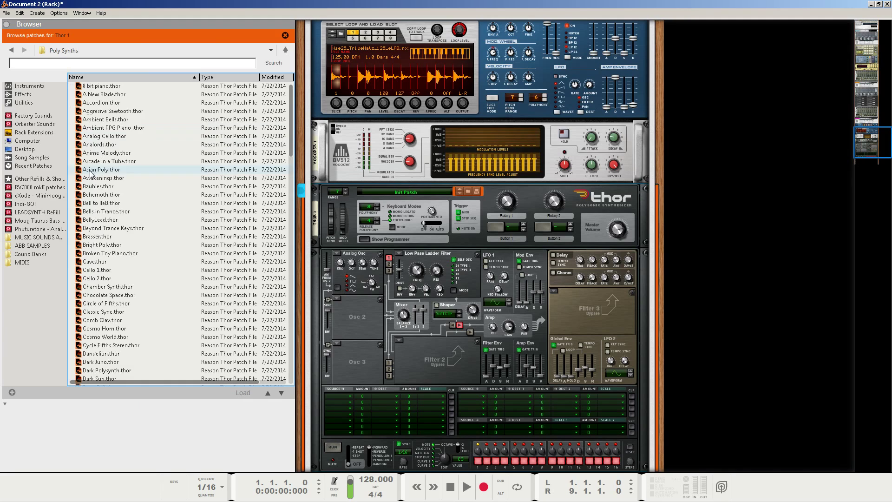
scroll(107, 270, "down", 10)
scroll(106, 270, "down", 6)
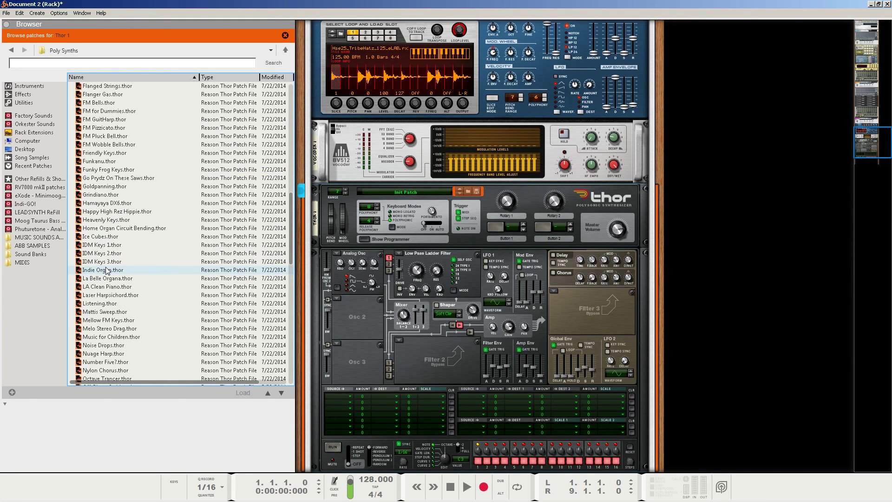
left_click(124, 179)
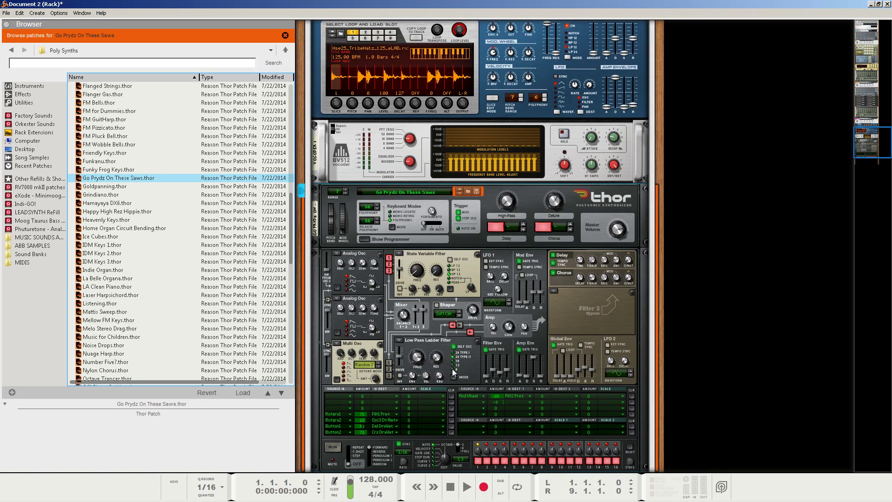
left_click(570, 308)
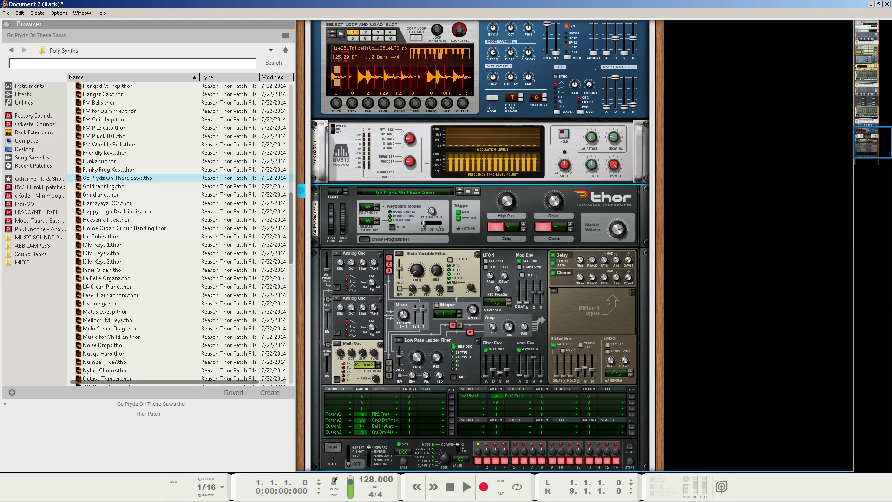
Create a sequencer track for the Go Prydz On These Saws Thor.
scroll(576, 308, "down", 3)
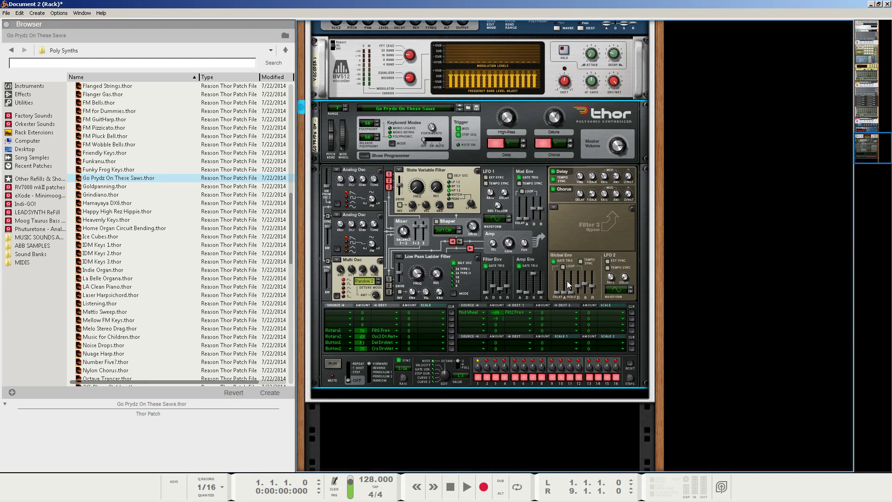
right_click(574, 229)
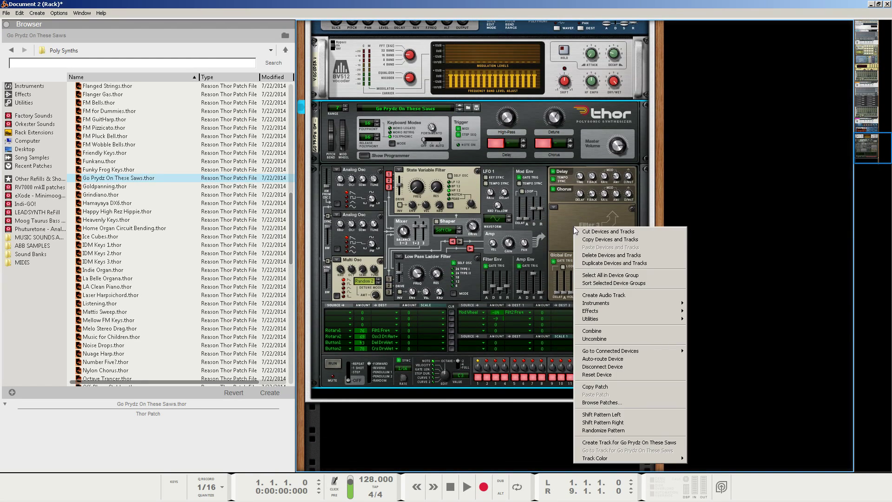
left_click(599, 443)
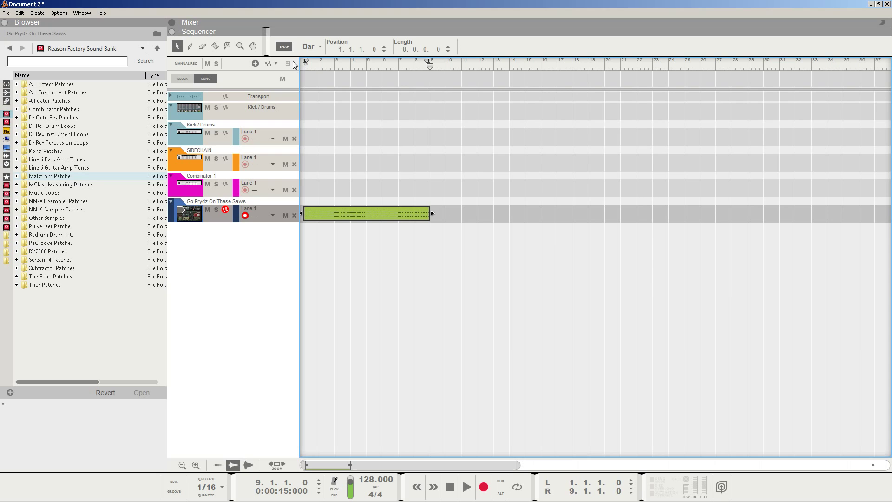
left_click(345, 277)
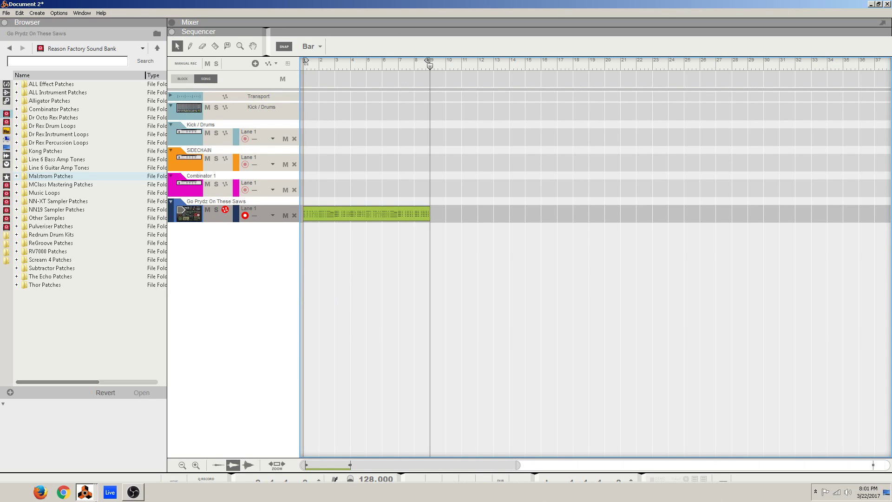
Copy the Dr. OctoRex loop onto a sequencer track, then view the Vocoded Drum Loops Tutorial song.
left_click(90, 479)
scroll(426, 289, "up", 5)
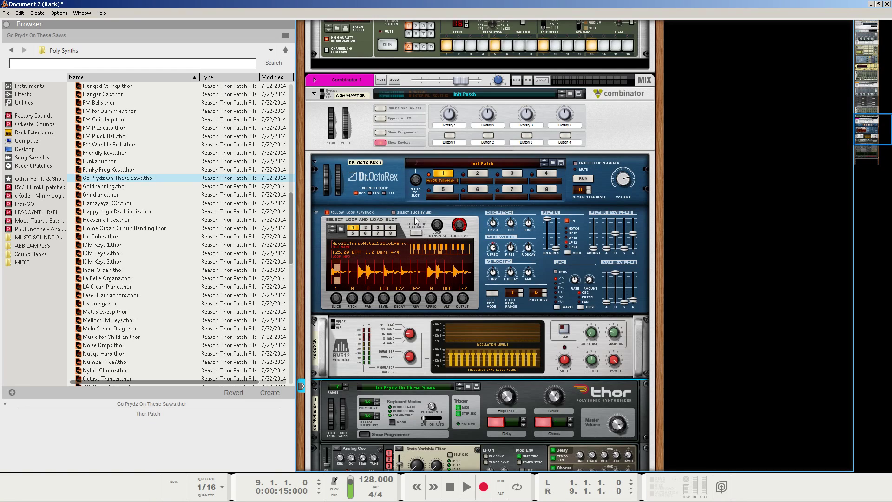
left_click(416, 233)
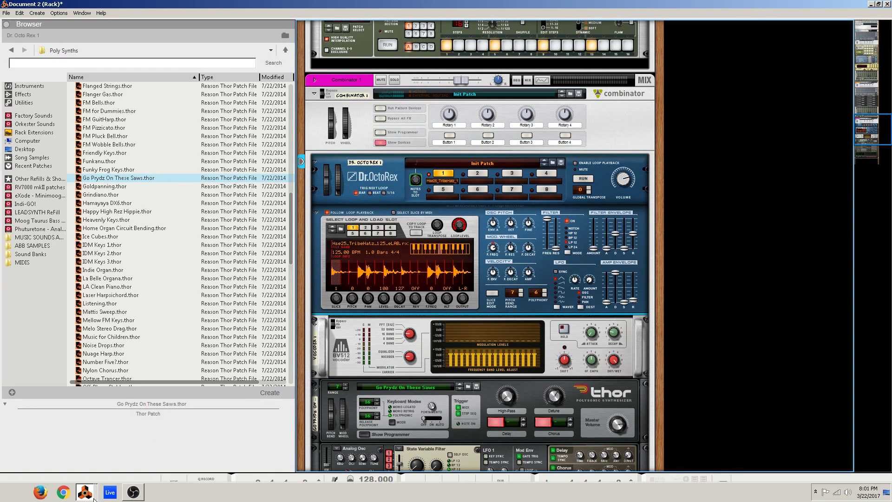
left_click(87, 495)
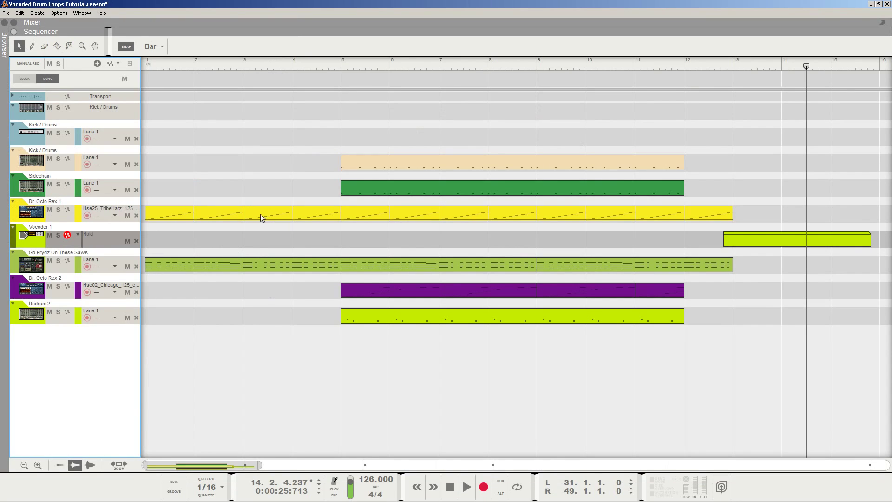
Back in Document 2, rewind to bar 1, play the arrangement, and stop it.
key("ctrl+Tab")
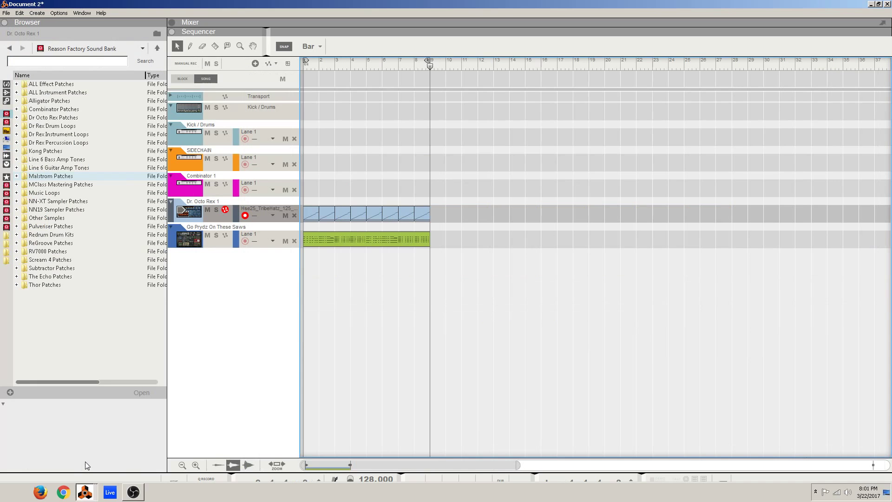
key("Home")
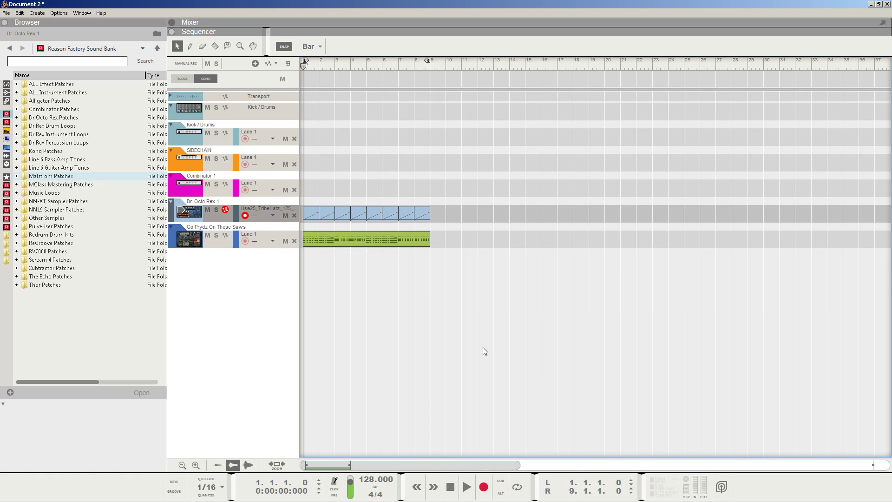
key("space")
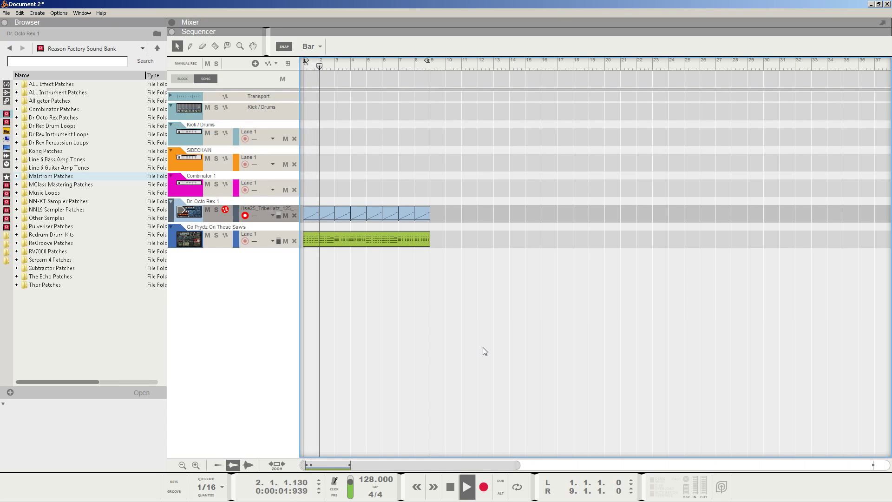
key("space")
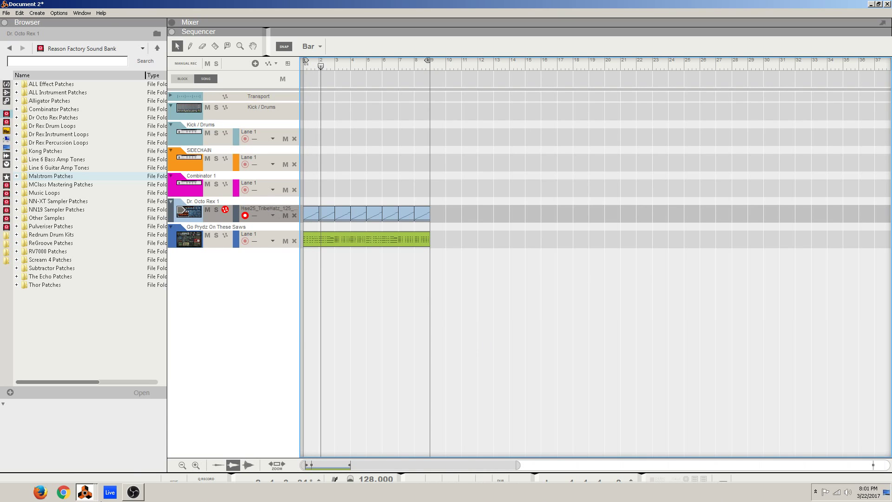
left_click(109, 492)
On the rack's rear, cable Thor 1's Audio Output 1 into the BV512 Carrier input, then face front.
left_click(88, 461)
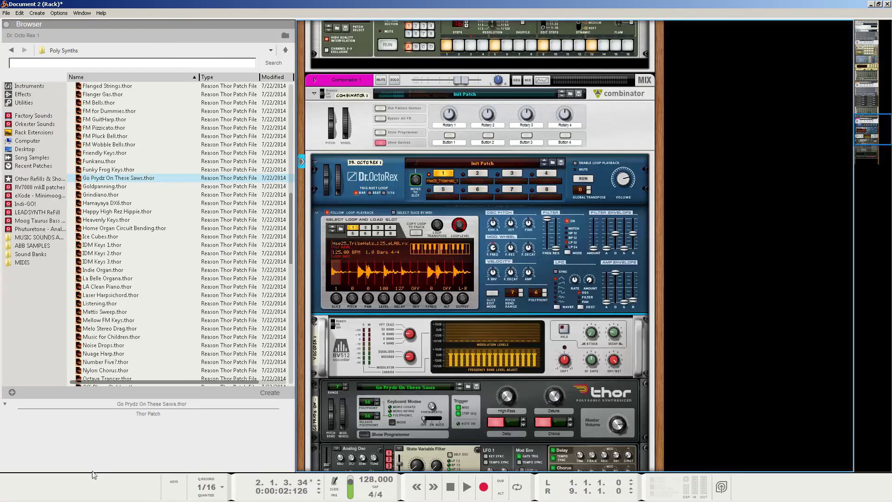
scroll(456, 263, "down", 5)
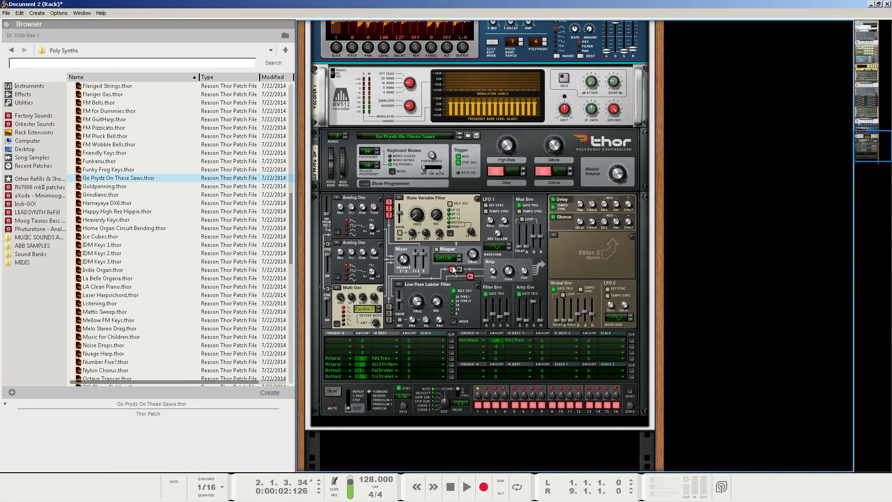
key("Tab")
scroll(445, 283, "up", 3)
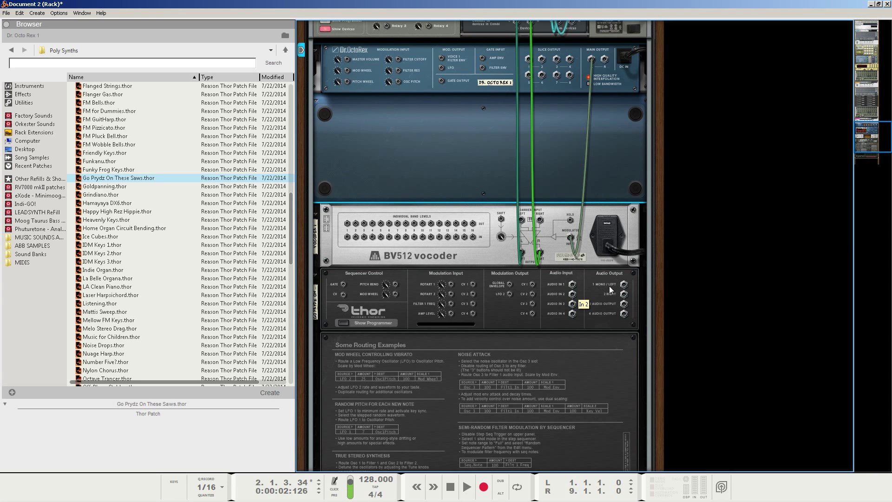
left_click_drag(623, 284, 521, 220)
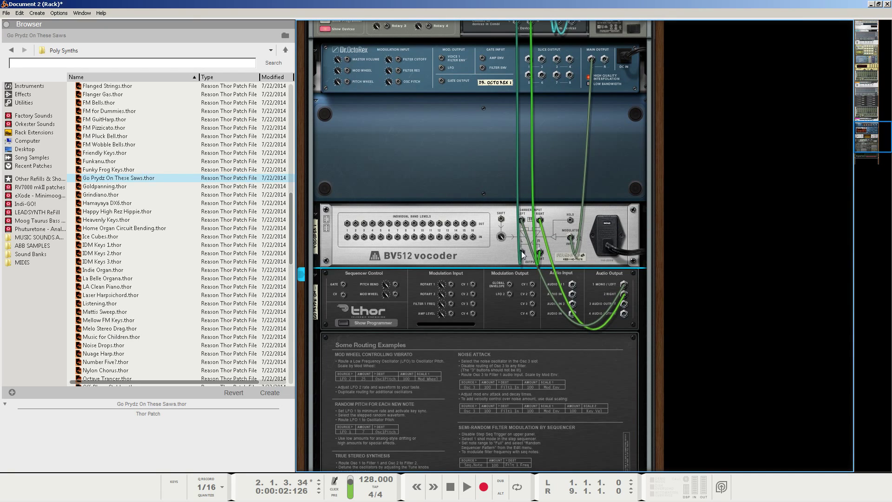
scroll(523, 140, "up", 2)
scroll(524, 140, "up", 5)
key("Tab")
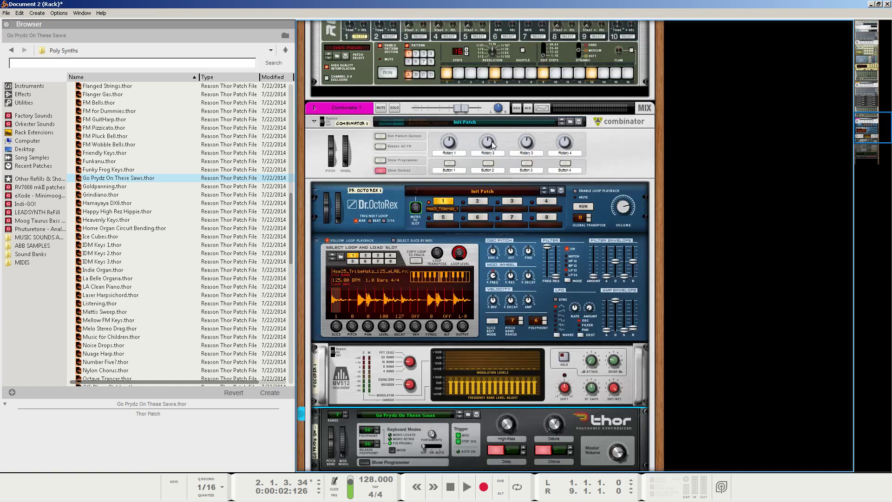
Play the song from the start, then view the Go Prydz clip's notes in the sequencer.
left_click(450, 491)
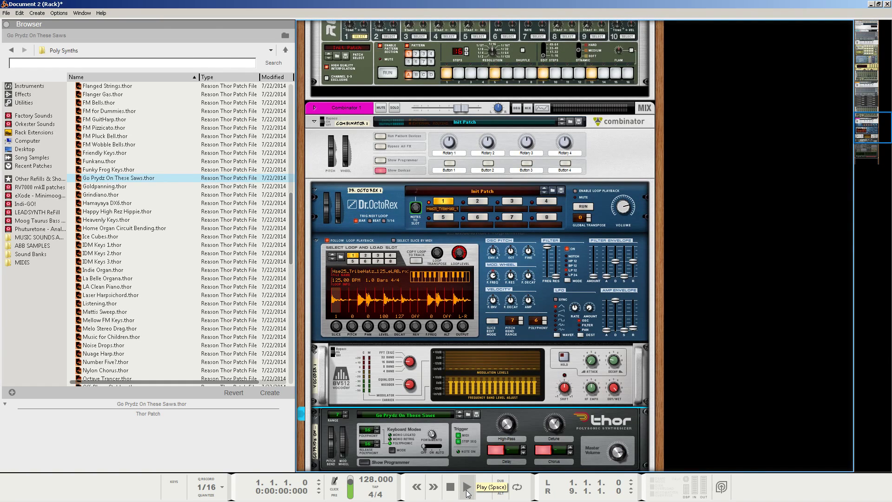
left_click(467, 492)
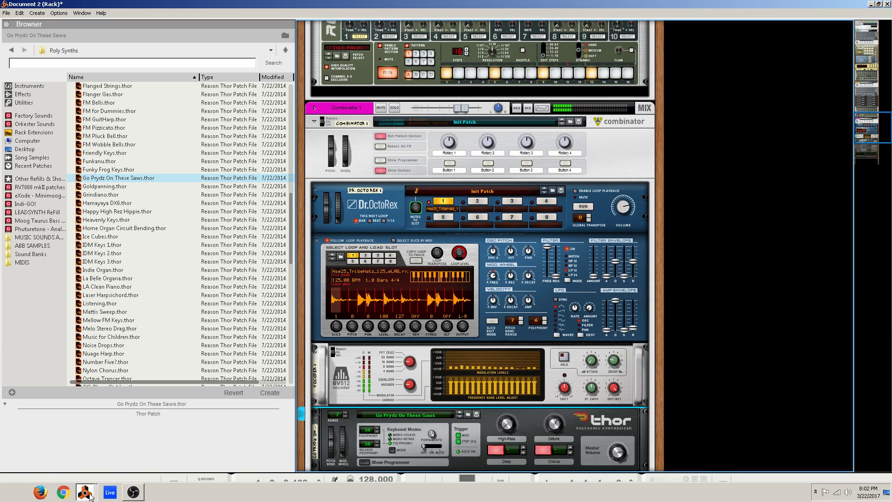
key("F7")
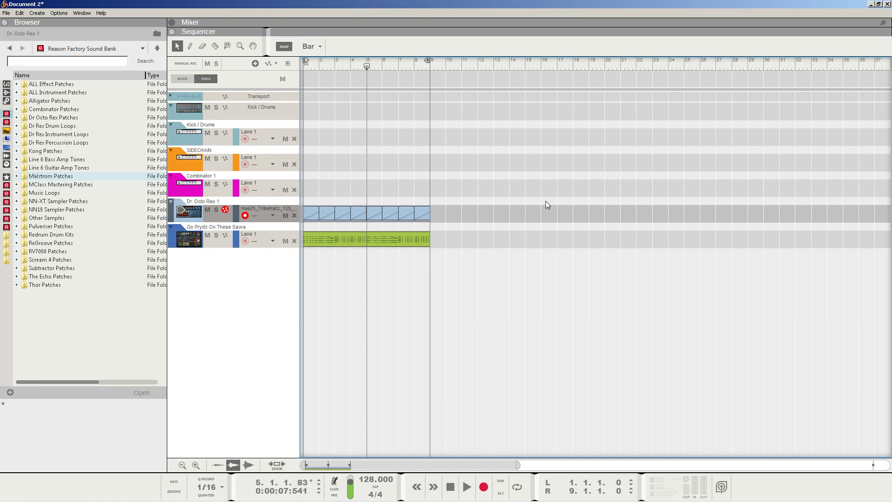
left_click(230, 214)
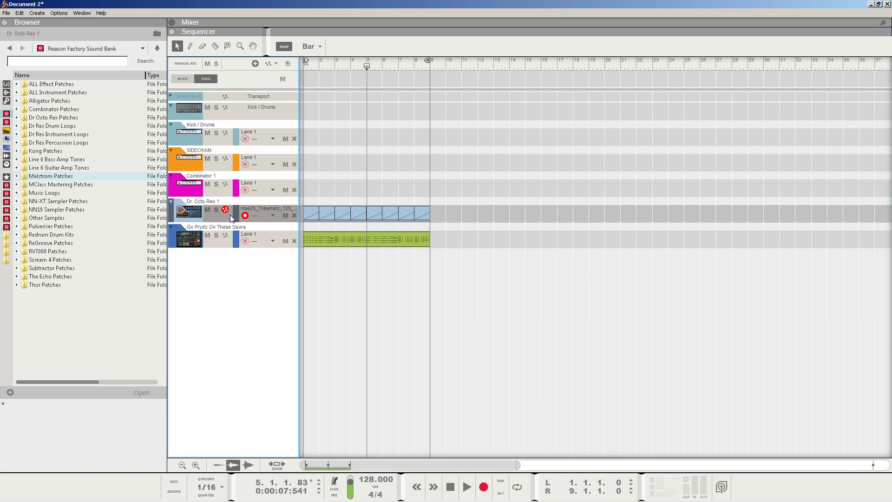
double_click(323, 240)
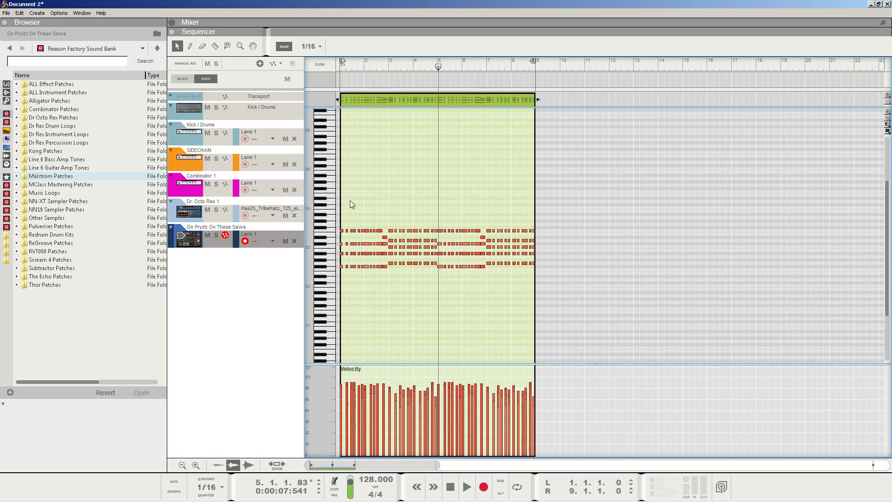
key("ctrl+e")
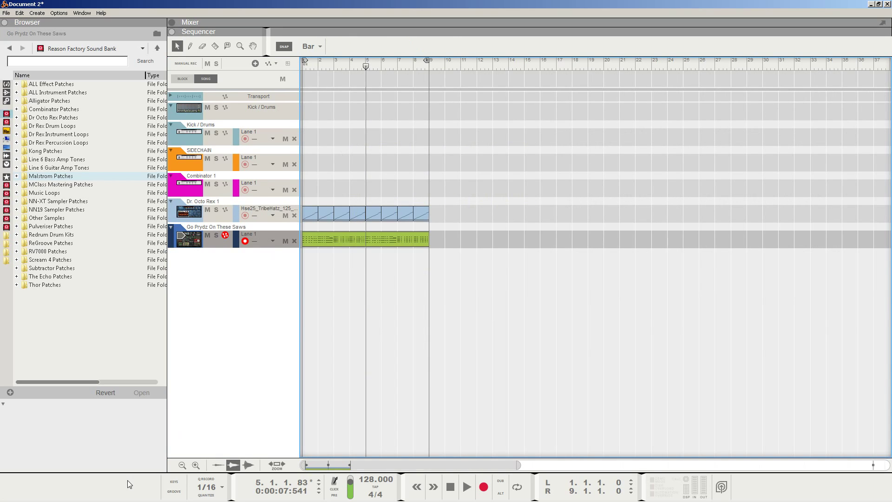
left_click(96, 496)
Select the BV512 Vocoder and turn its Band Count down to 4 bands.
left_click(84, 492)
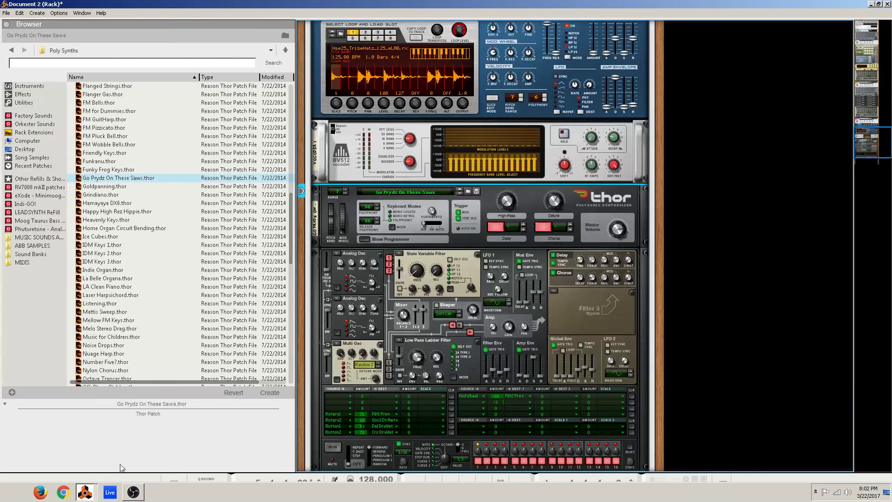
scroll(444, 297, "down", 2)
scroll(418, 288, "up", 5)
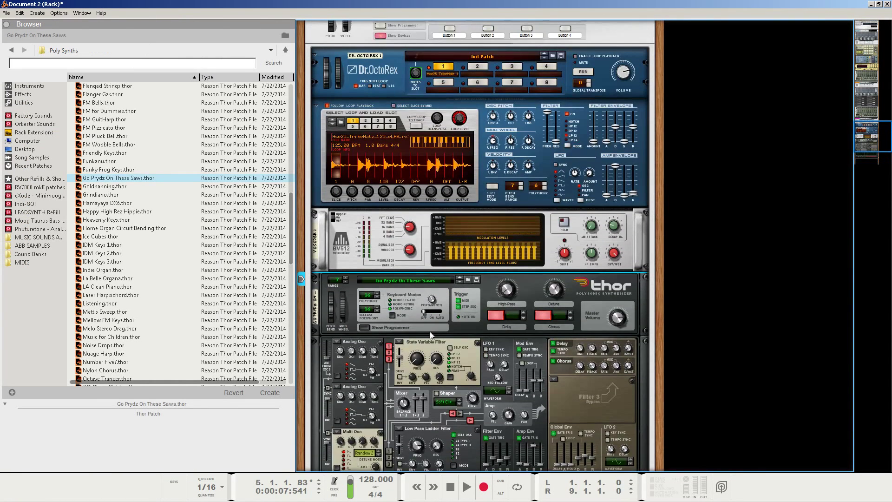
left_click(357, 257)
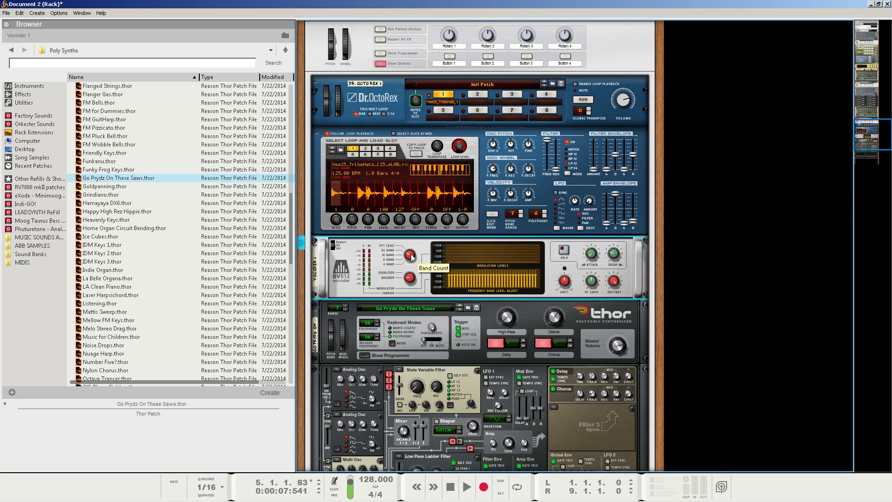
left_click_drag(411, 256, 413, 273)
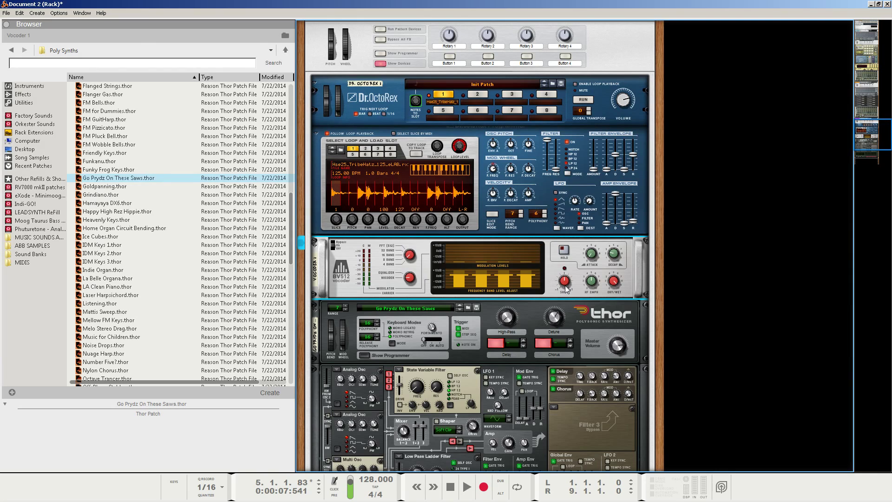
Set the BV512 Shift knob to -12 and lower Dry/Wet from 127 to 62.
mouse_move(566, 289)
left_click_drag(565, 287, 564, 291)
left_click_drag(561, 289, 565, 279)
mouse_move(595, 284)
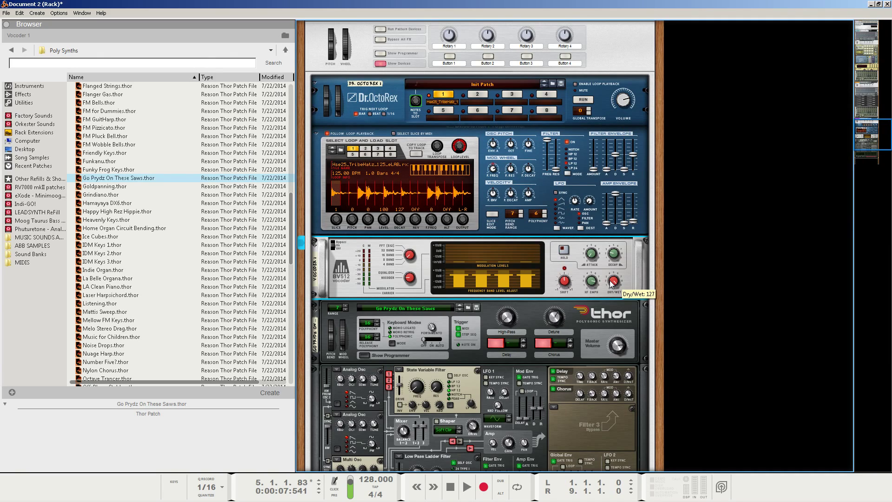
left_click_drag(611, 282, 610, 297)
Rewind and play the song in the Sequencer, stop it, and go back to the Rack.
double_click(450, 487)
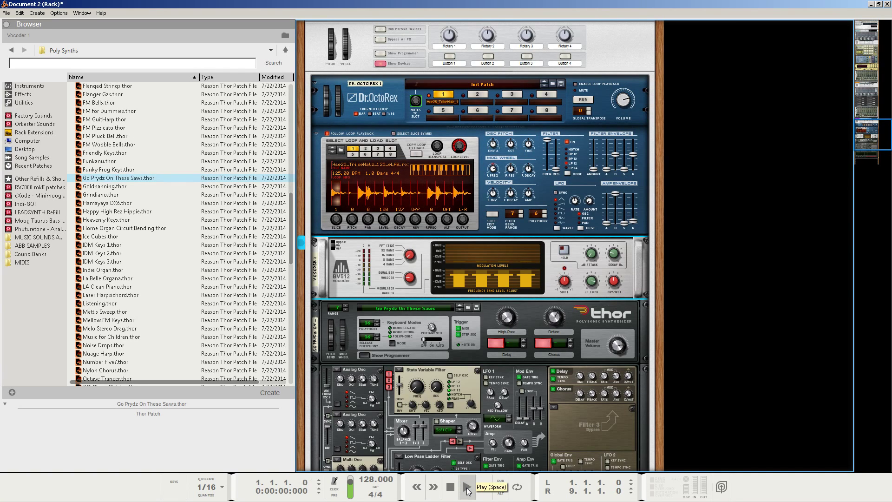
key("alt+Tab")
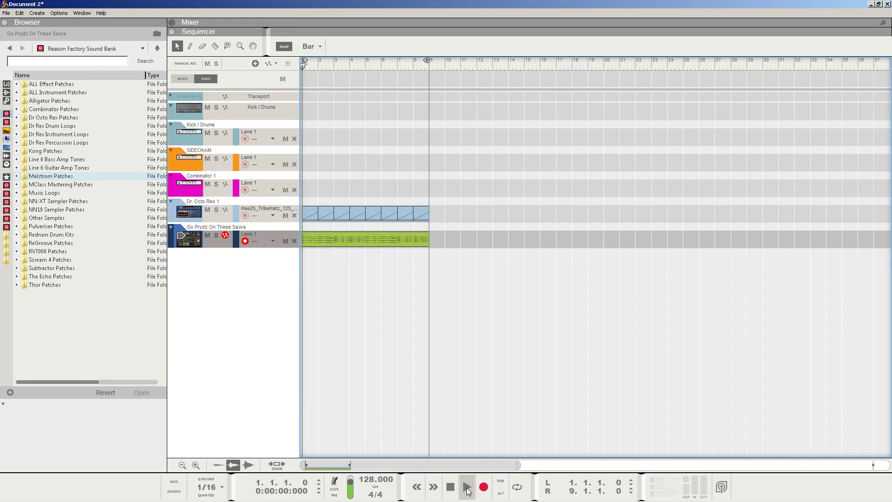
left_click(467, 487)
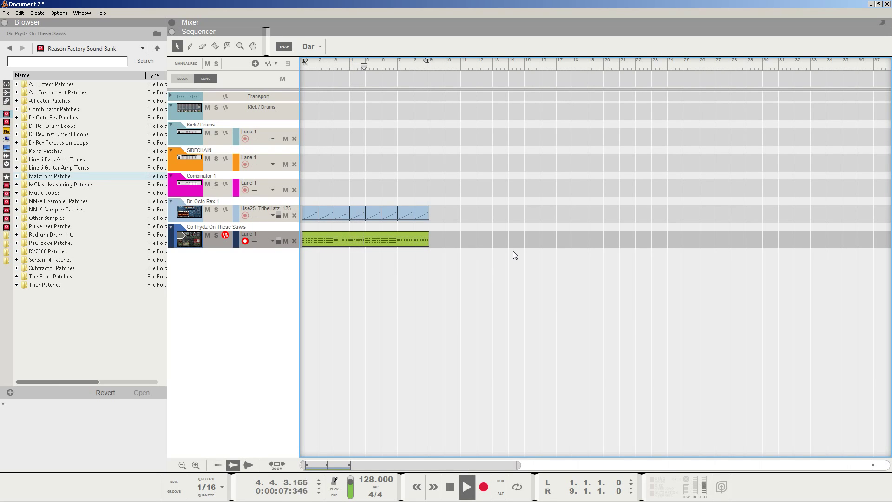
key("space")
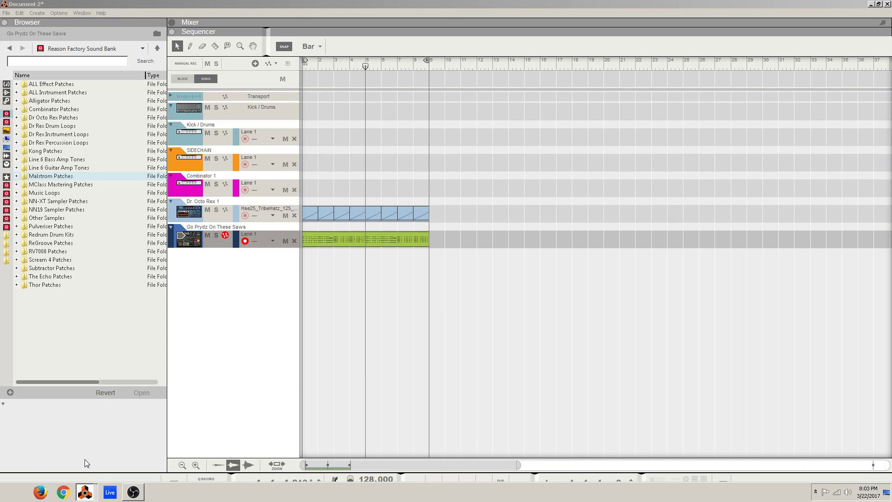
key("F6")
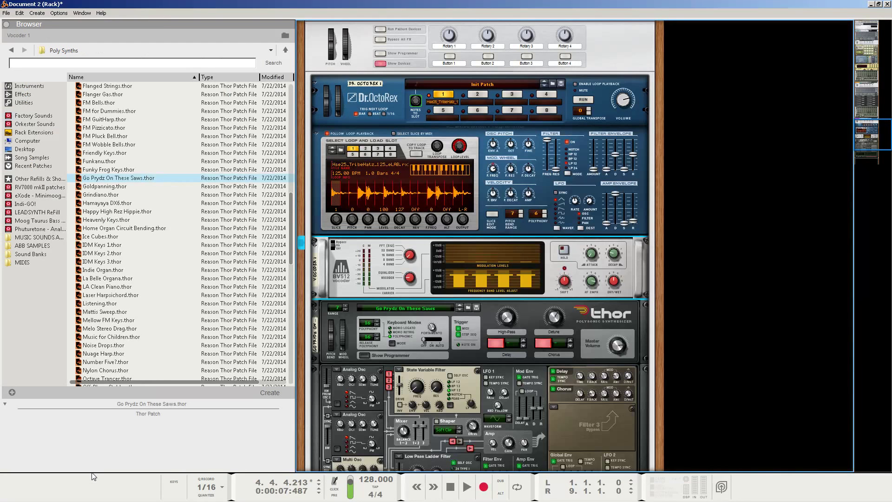
scroll(468, 266, "down", 3)
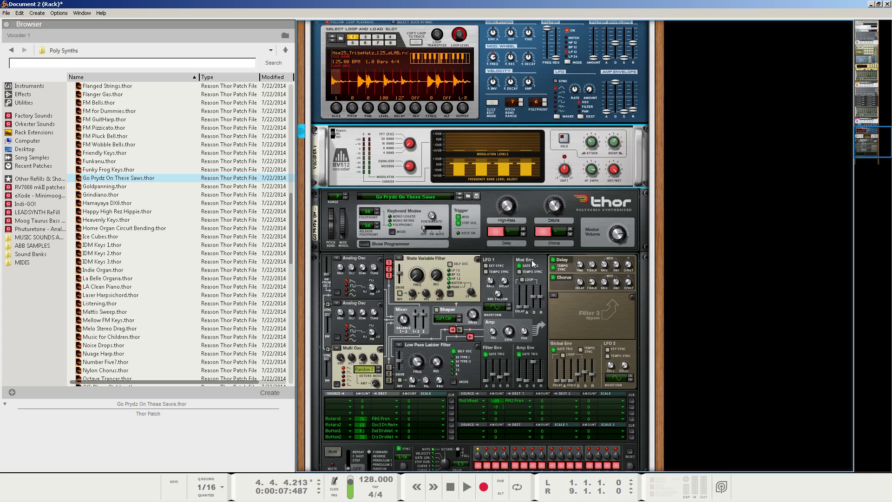
Play the song twice from the start, leaving it stopped at position 1.1.1.0.
left_click(450, 486)
left_click(467, 489)
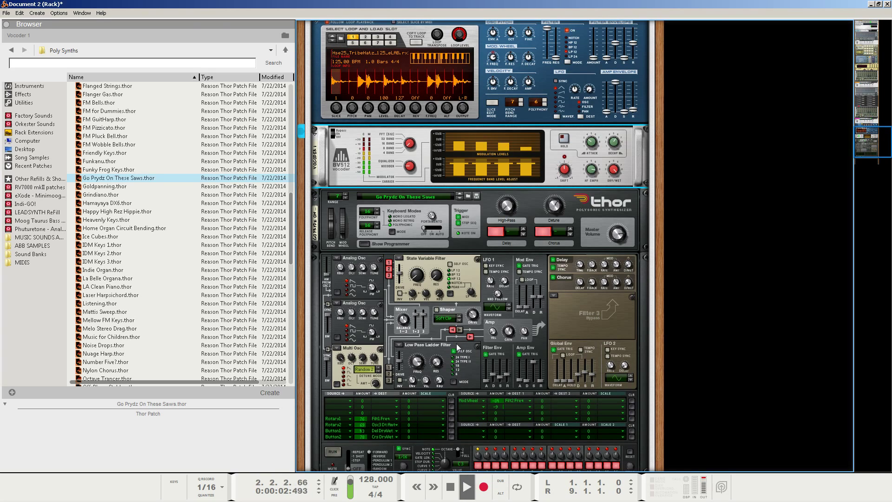
key("space")
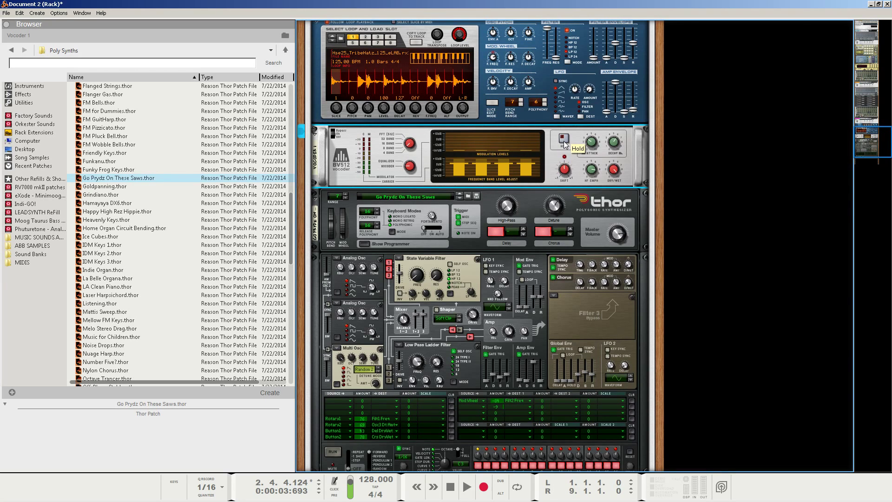
left_click(450, 487)
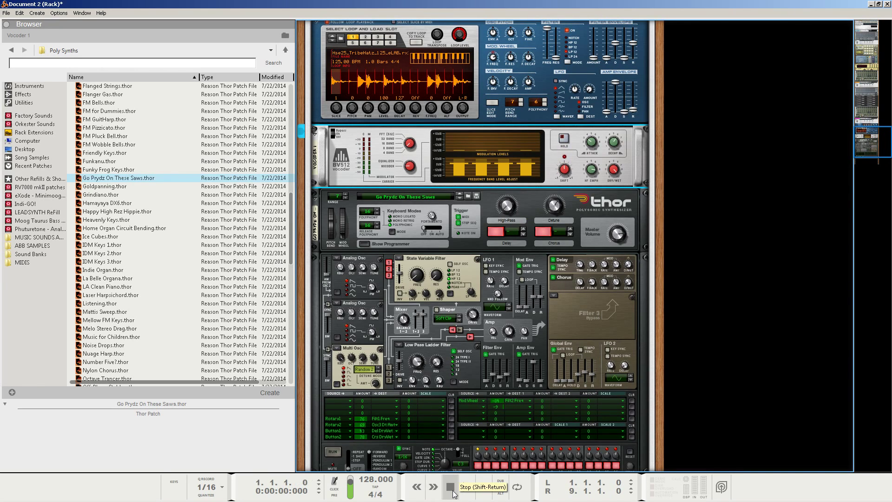
left_click(467, 487)
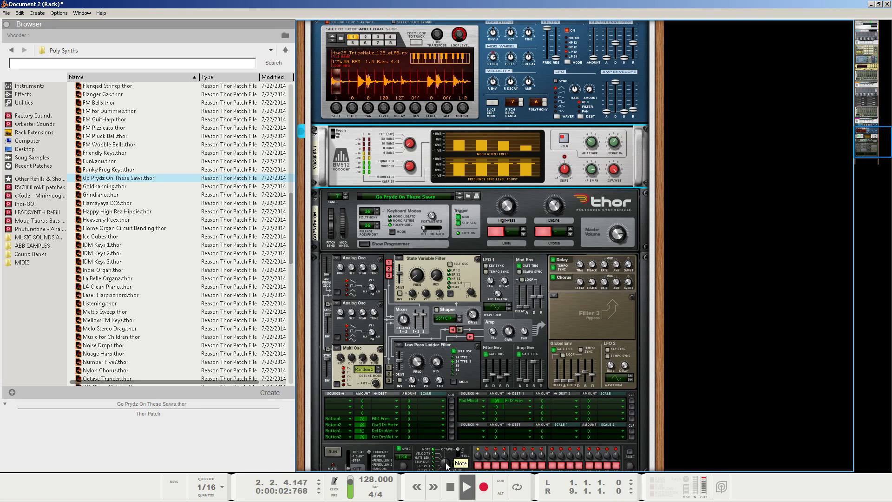
left_click(450, 486)
left_click(450, 487)
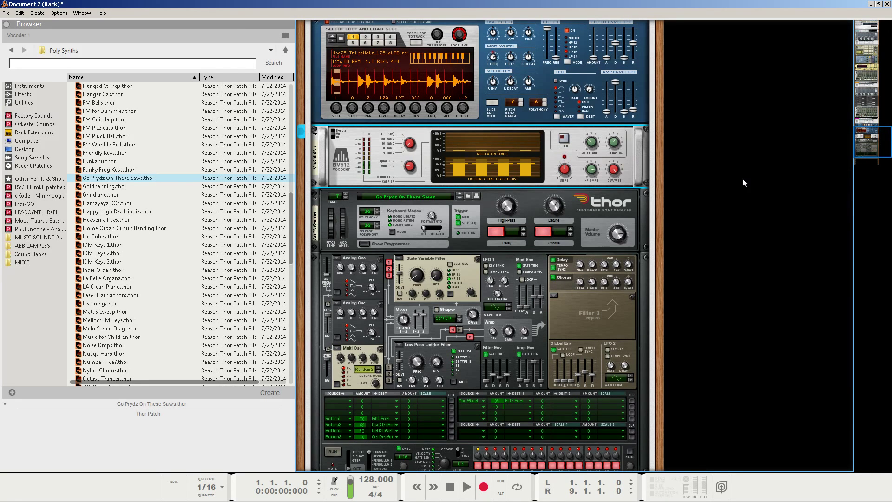
scroll(681, 304, "up", 6)
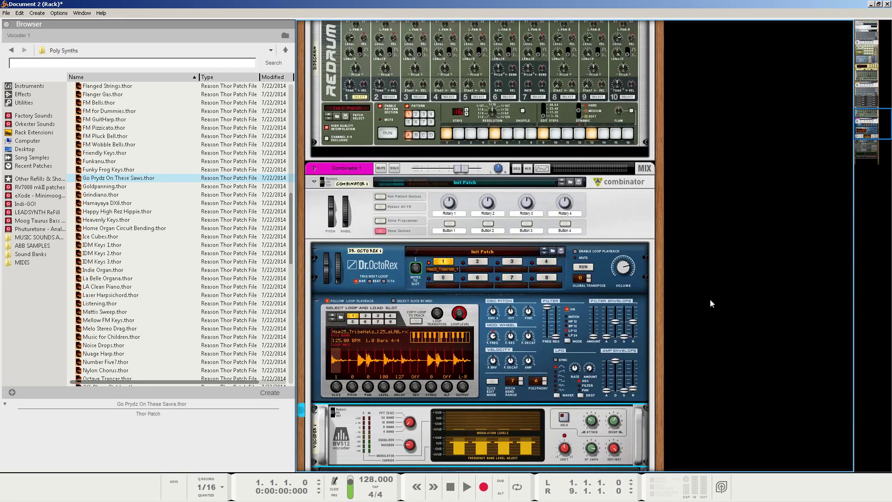
scroll(710, 299, "down", 3)
scroll(705, 339, "up", 4)
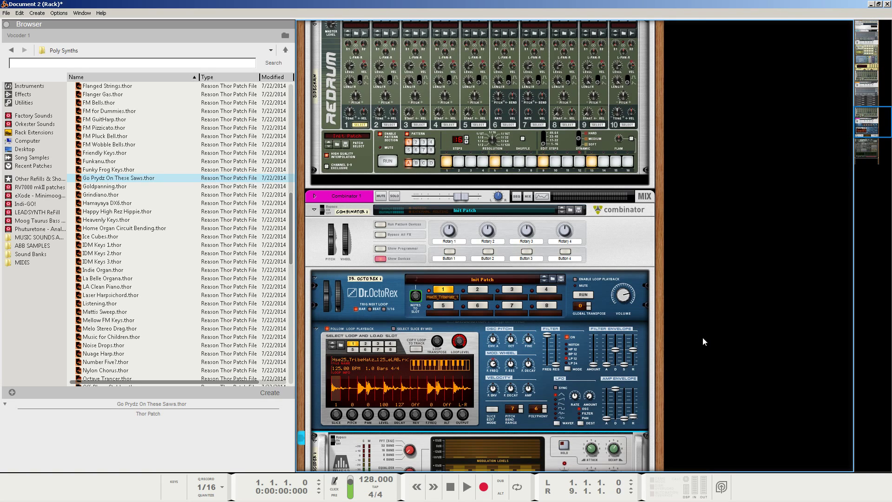
scroll(702, 338, "down", 10)
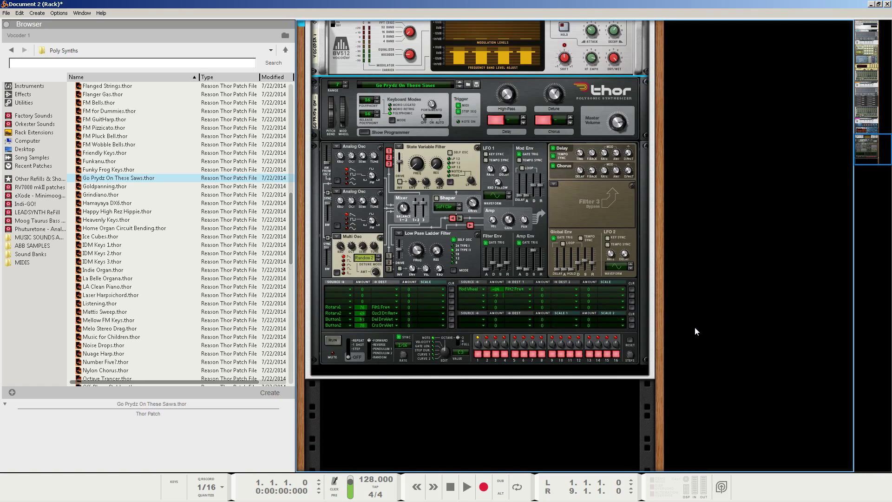